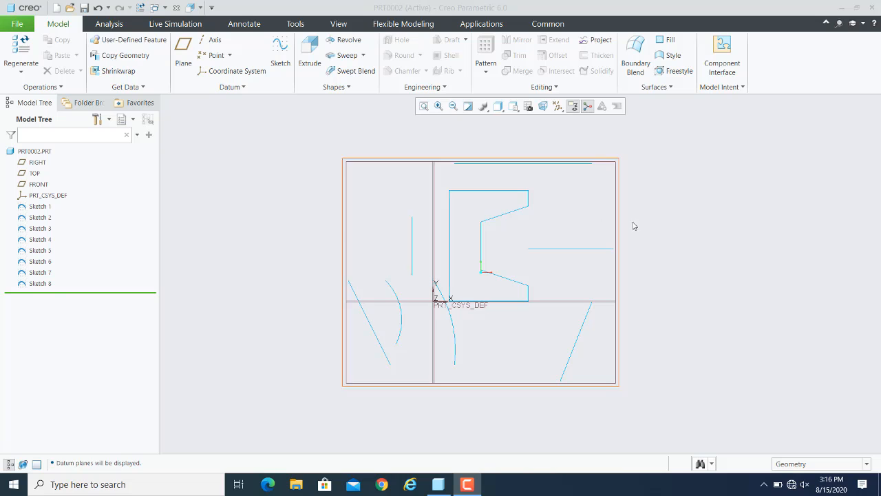
# Hide the datum planes and coordinate systems so that only the sketched curves stay displayed
pyautogui.scroll(-1, 647, 218)
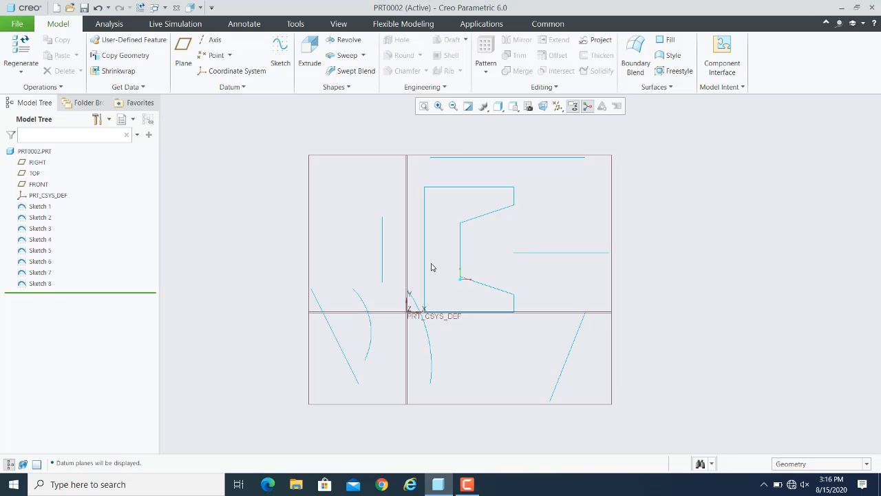
pyautogui.scroll(-1, 418, 266)
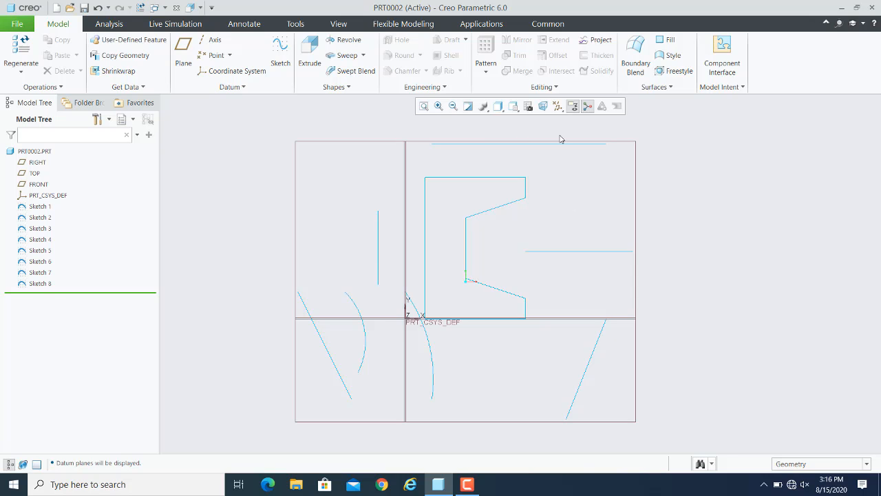
pyautogui.click(557, 106)
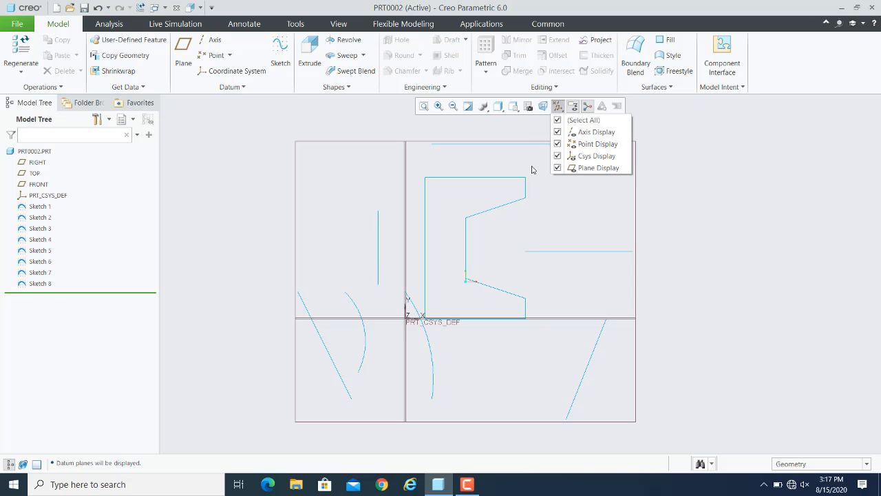
pyautogui.click(557, 168)
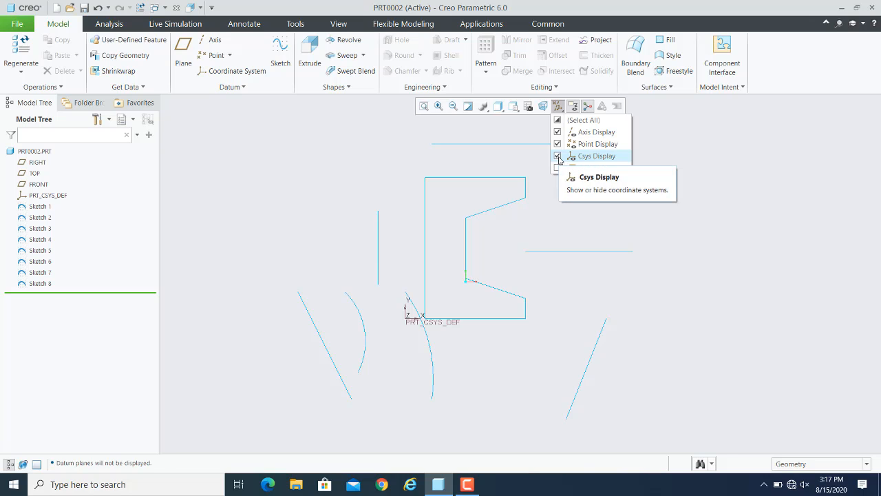
pyautogui.click(559, 157)
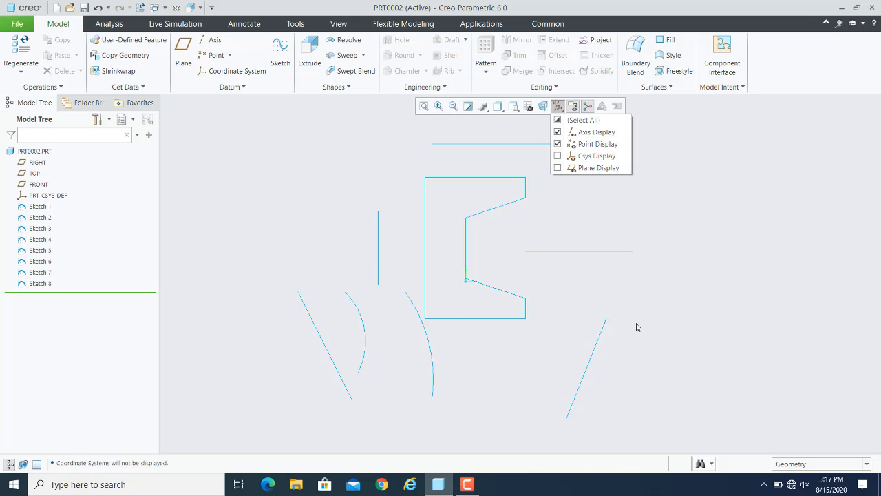
pyautogui.click(712, 235)
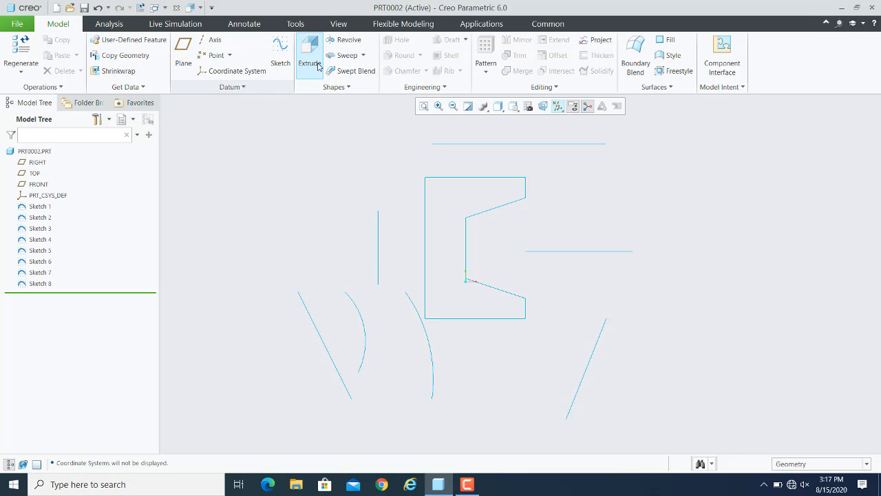
# Start a Revolve feature and open its sketch and axis placement settings
pyautogui.click(350, 41)
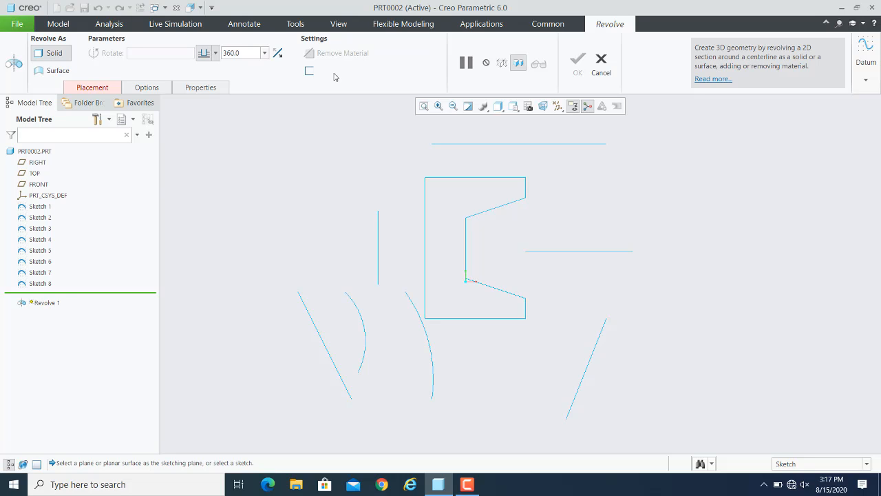
pyautogui.click(93, 89)
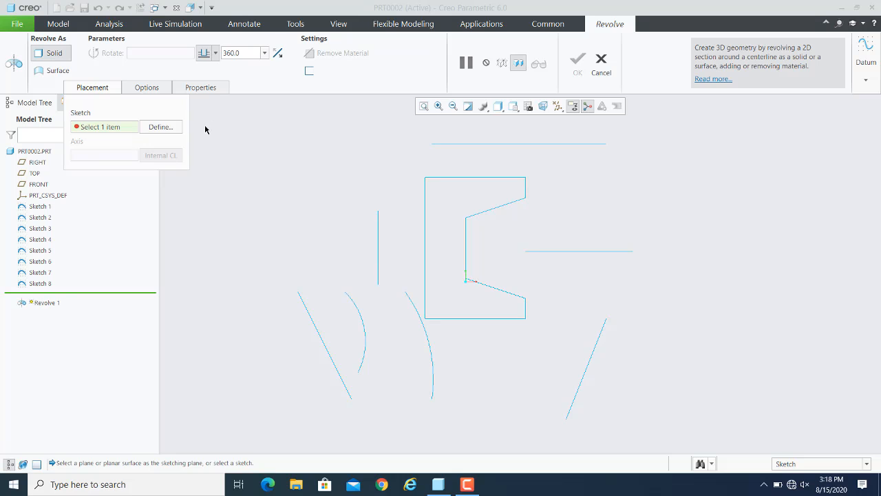
pyautogui.click(159, 127)
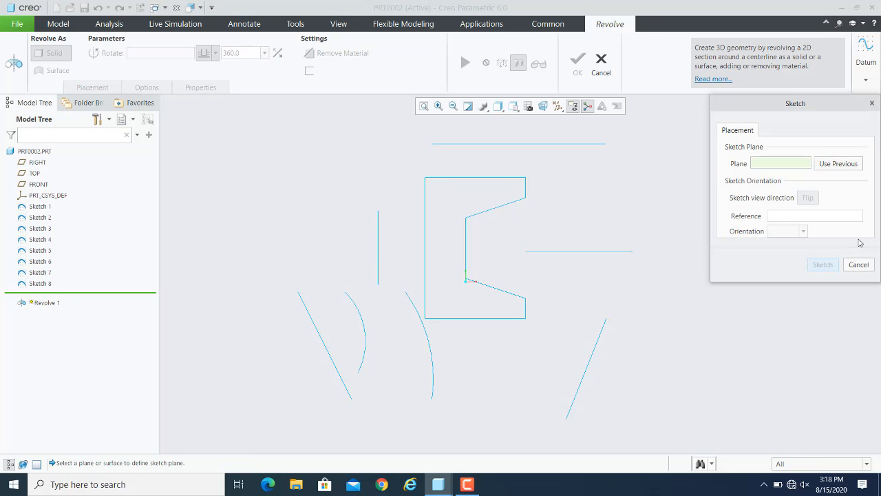
pyautogui.click(859, 266)
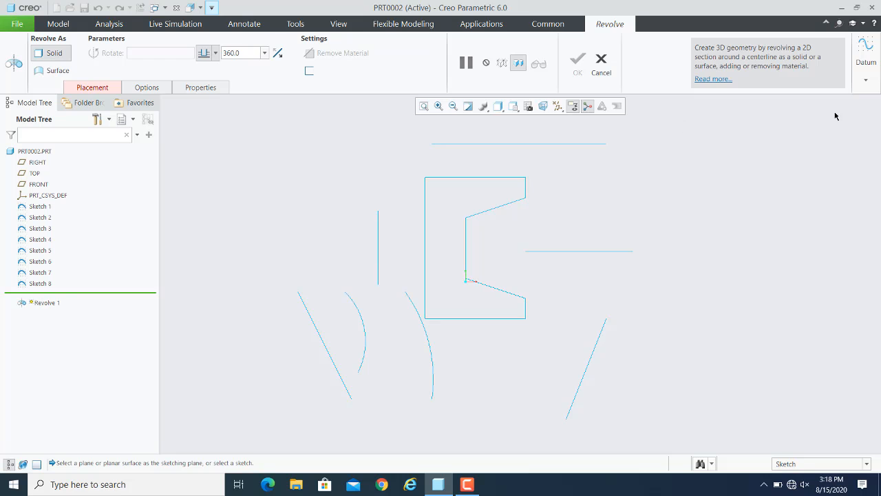
pyautogui.click(869, 45)
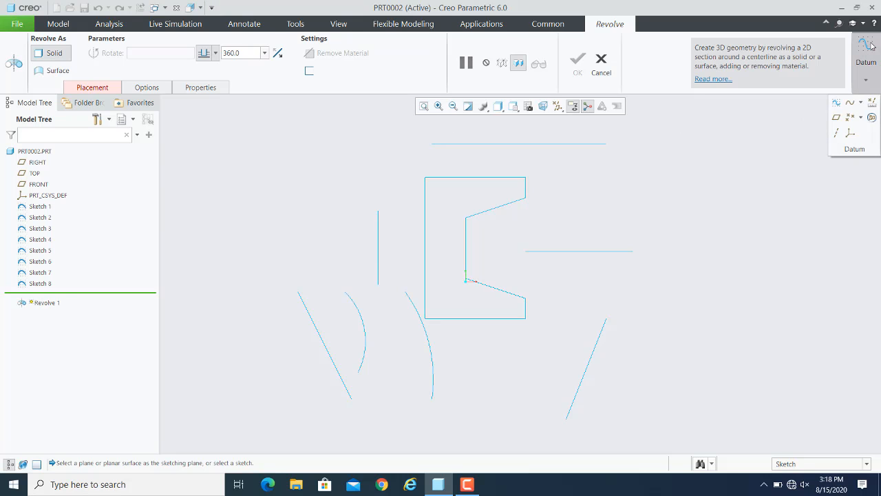
pyautogui.click(835, 104)
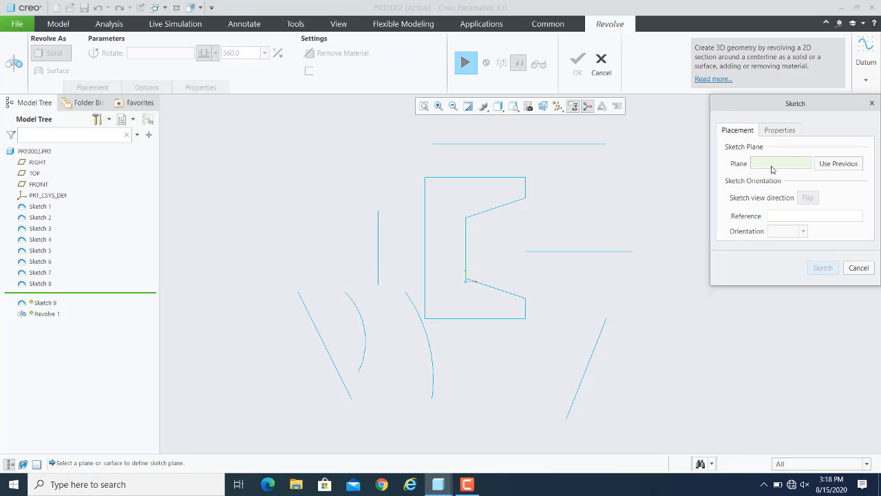
pyautogui.click(858, 268)
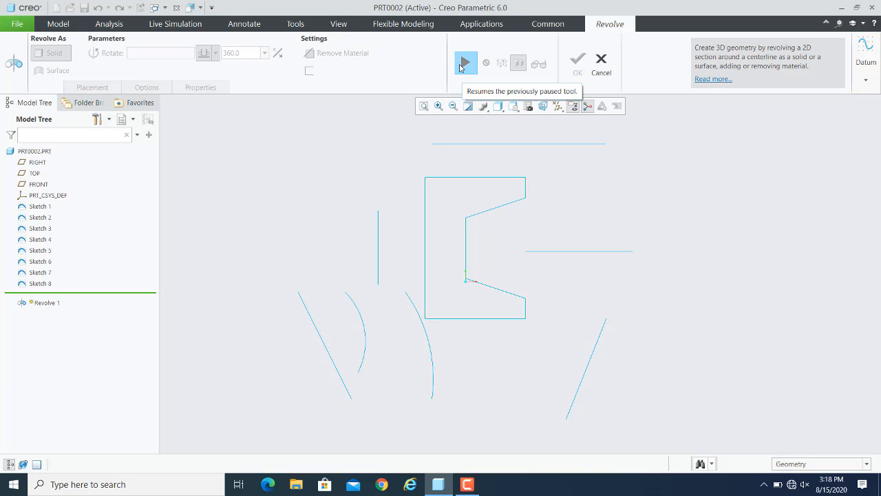
pyautogui.click(464, 63)
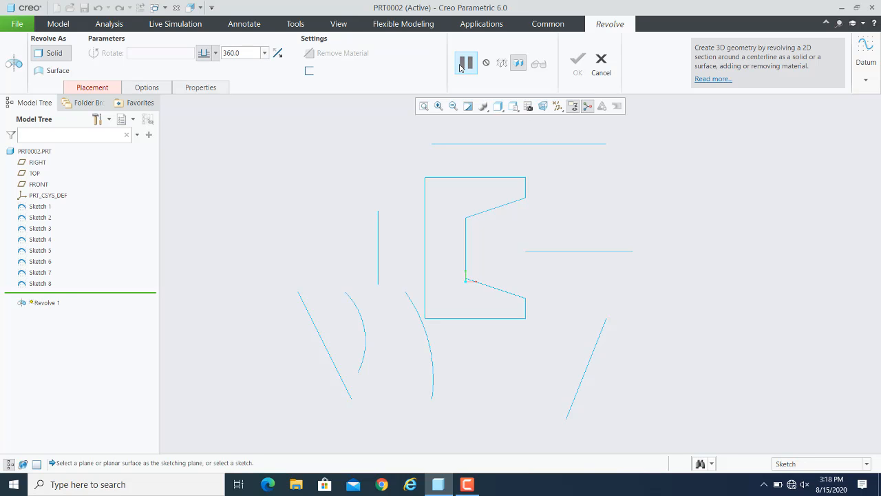
# Try the C-shaped profile of Sketch 1 as a solid revolve section, and remove it from the section reference
pyautogui.click(89, 89)
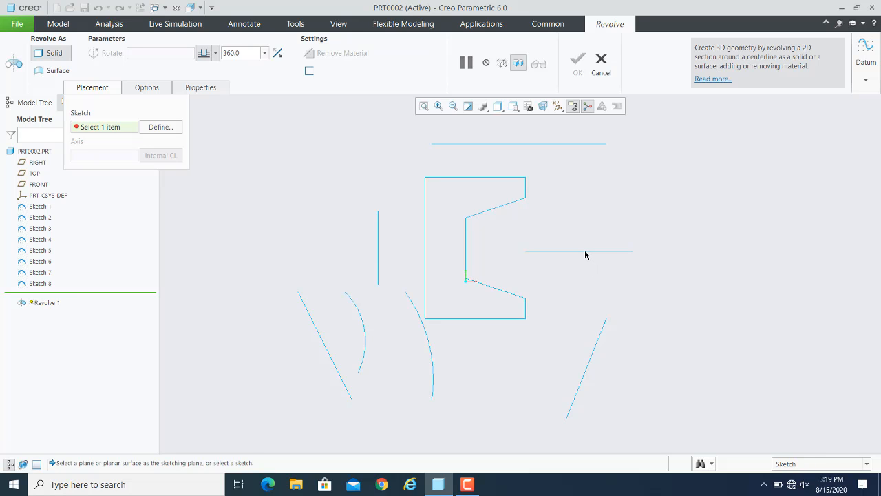
pyautogui.click(480, 320)
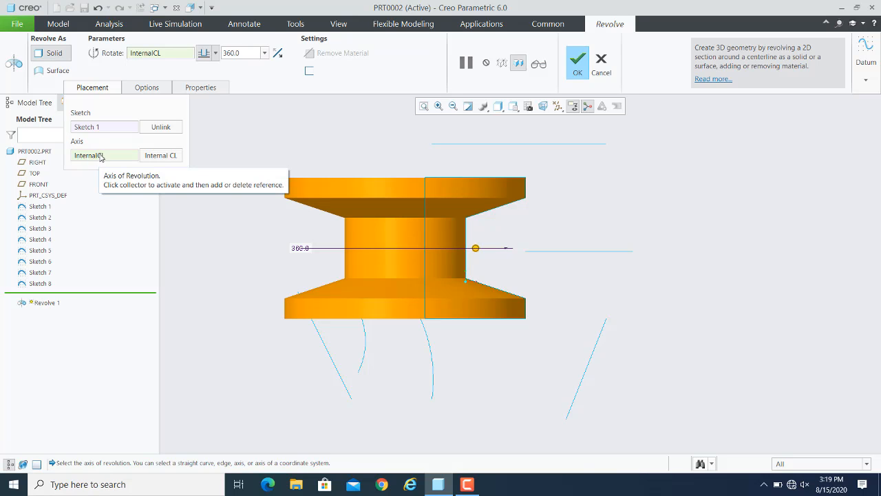
pyautogui.rightClick(92, 129)
pyautogui.click(121, 136)
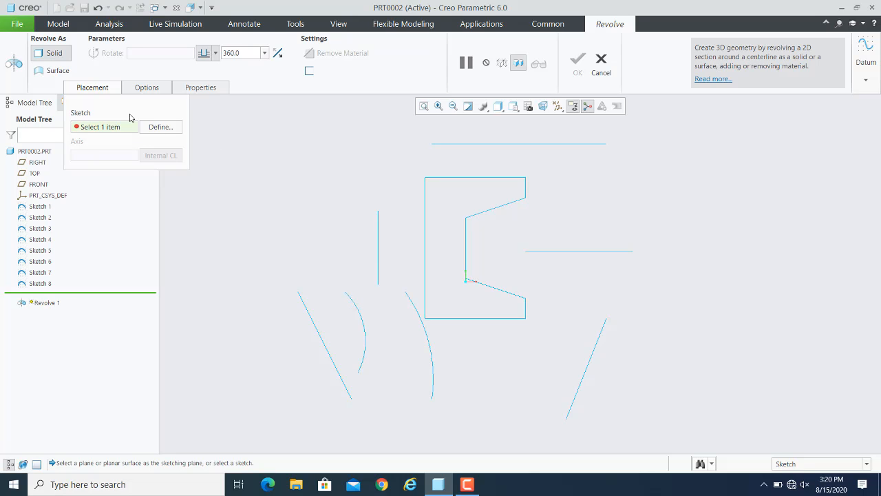
# Revolve the small arc of Sketch 3 as a surface, using the vertical line of Sketch 2 as the axis
pyautogui.click(52, 71)
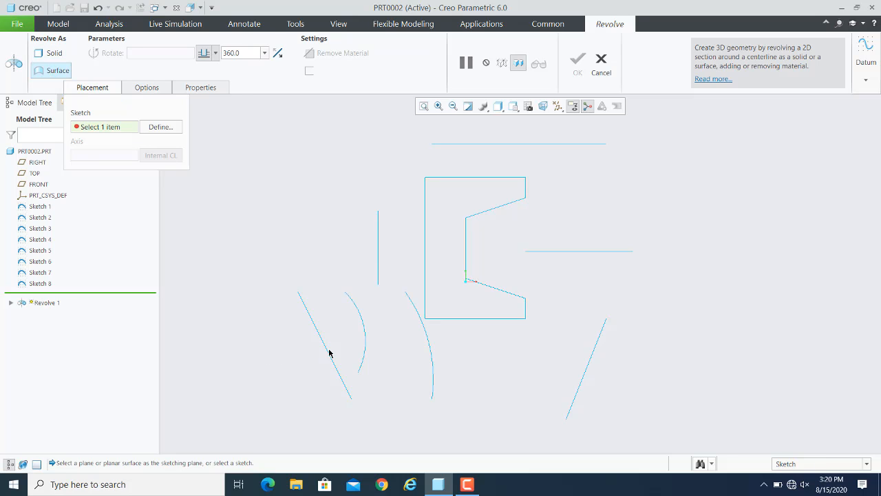
pyautogui.click(360, 316)
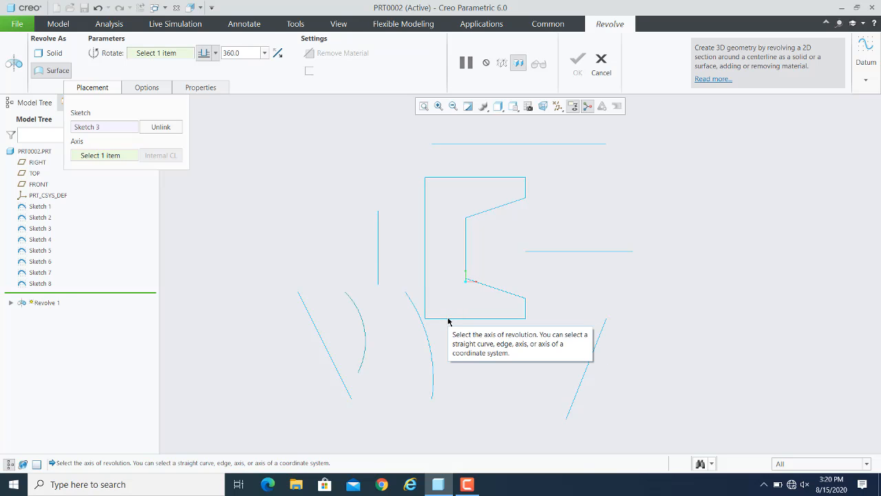
pyautogui.click(379, 225)
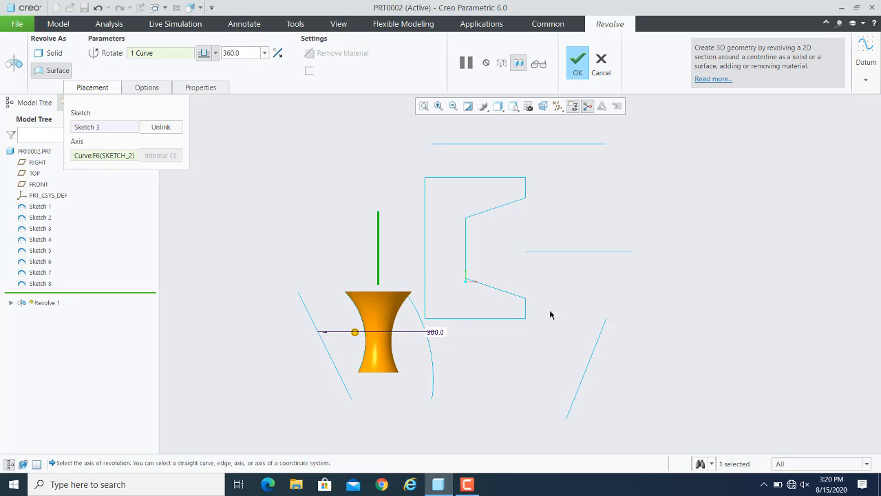
# Set the surface's revolve angle to 180 degrees and flip its revolve direction to the other side of the sketch
pyautogui.moveTo(549, 314)
pyautogui.mouseDown(button='middle')
pyautogui.moveTo(530, 334)
pyautogui.moveTo(384, 326)
pyautogui.mouseUp(button='middle')
pyautogui.scroll(2, 384, 325)
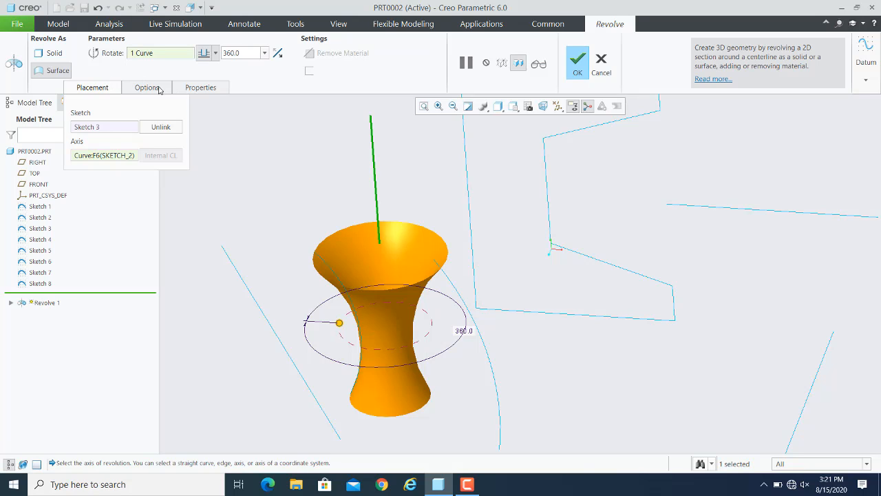
pyautogui.click(265, 54)
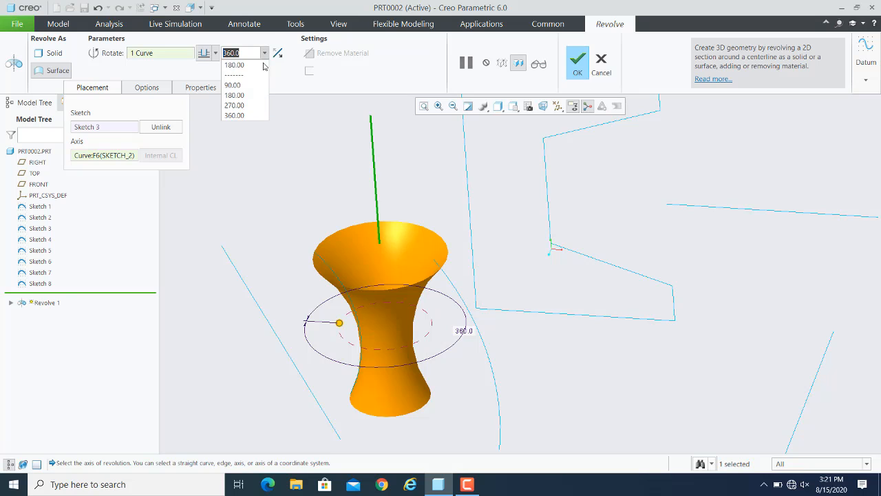
pyautogui.click(233, 97)
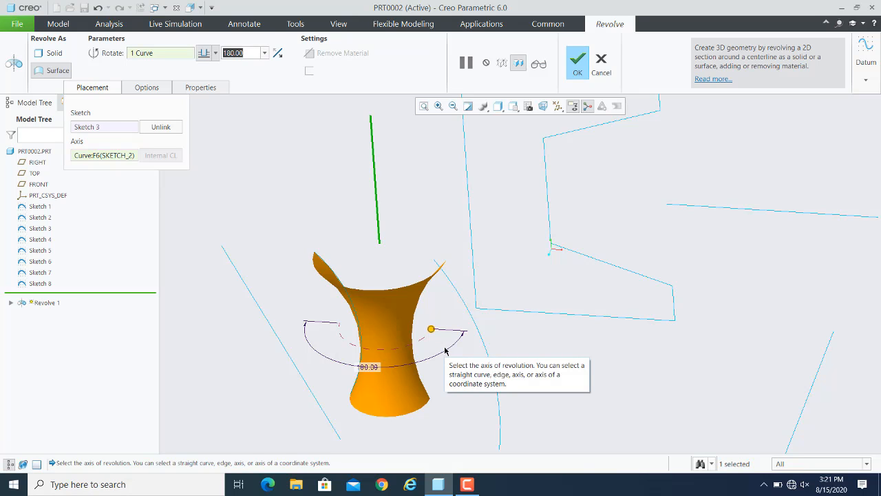
pyautogui.click(277, 54)
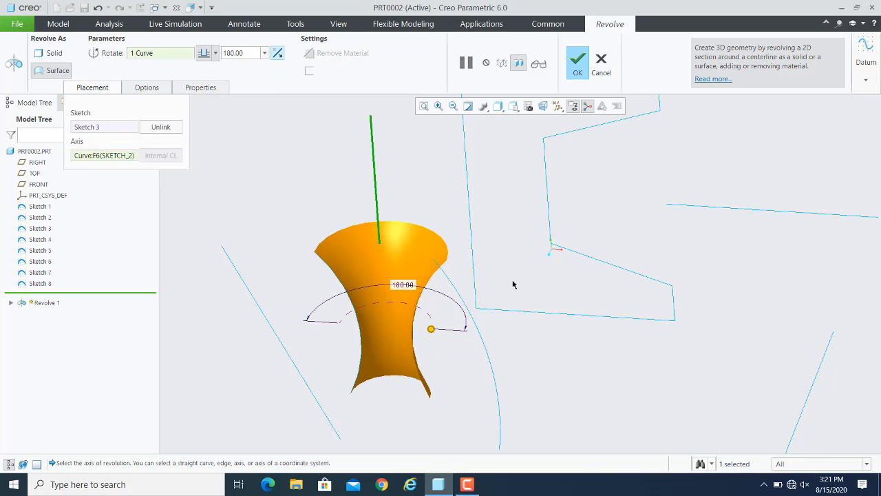
pyautogui.moveTo(513, 284); pyautogui.dragTo(550, 247, button='middle')
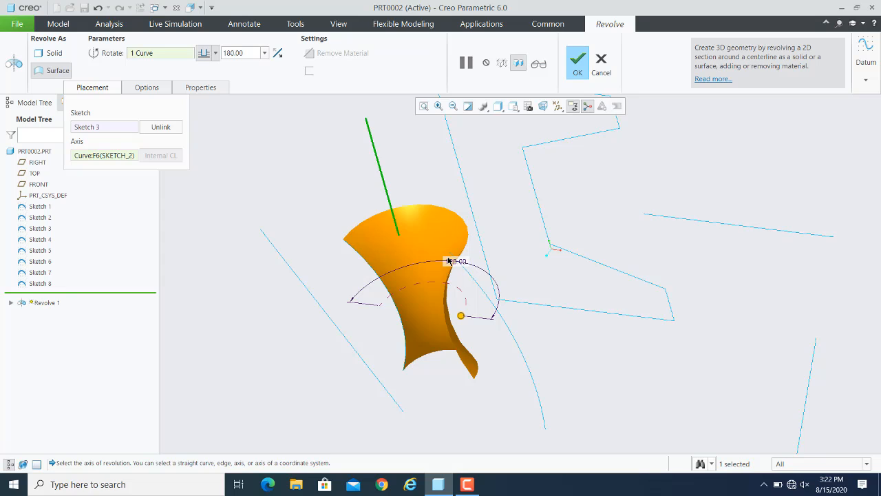
# Change the revolve from a surface to a thickened solid with a wall thickness of 10
pyautogui.click(53, 57)
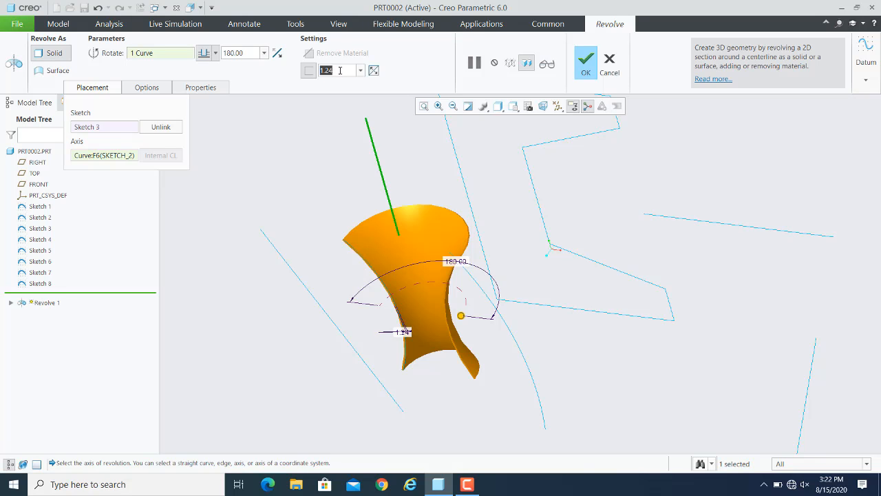
pyautogui.write('10')
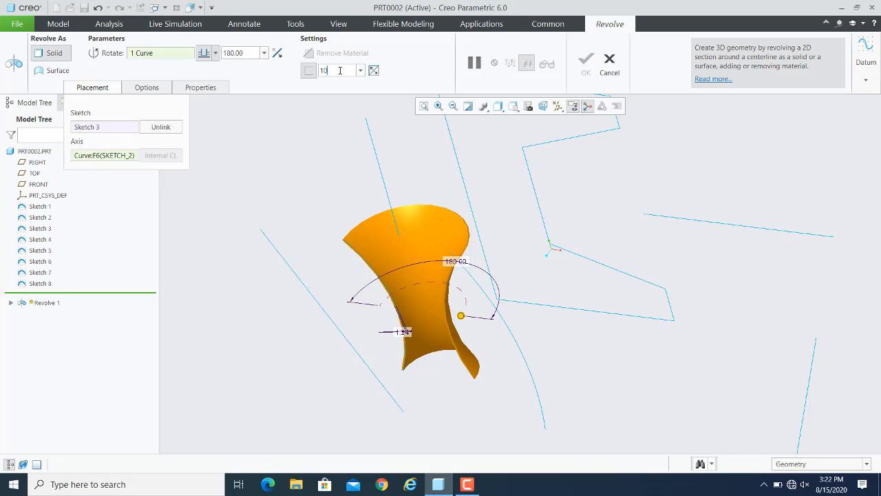
pyautogui.press('Return')
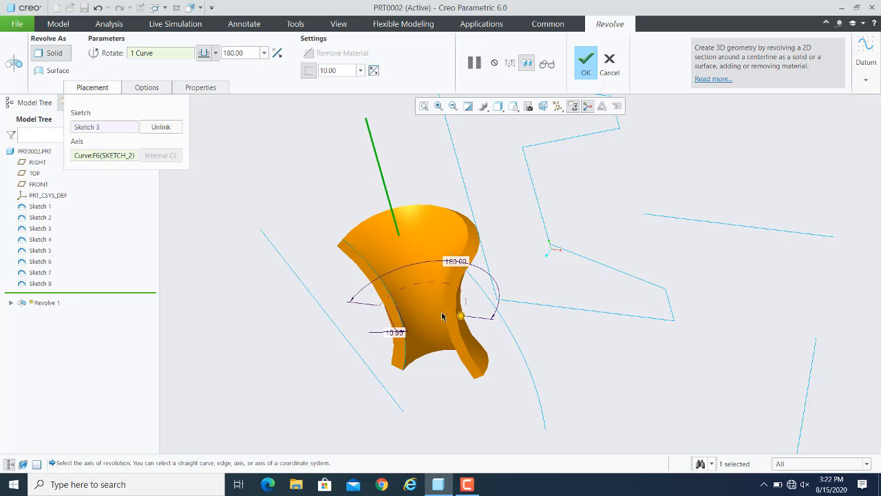
pyautogui.scroll(-4, 465, 279)
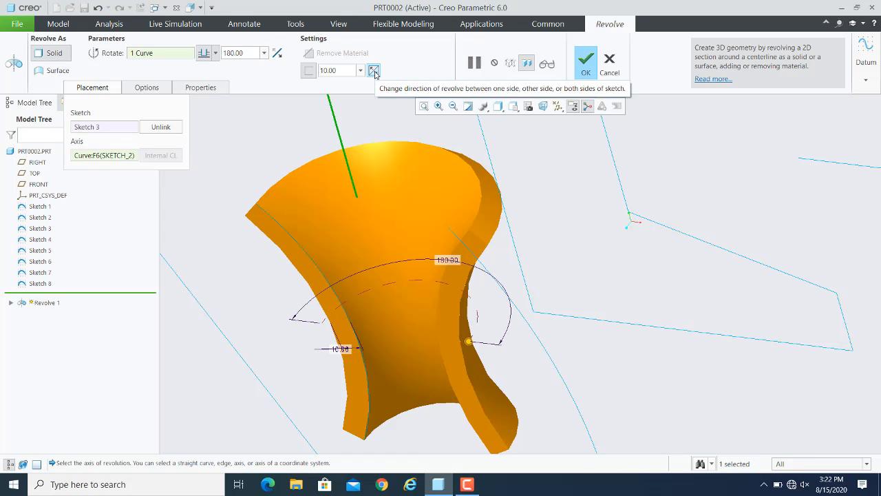
# Cycle the wall thickness direction from the outer side to the inner side, both sides, and back to the outer side
pyautogui.click(374, 71)
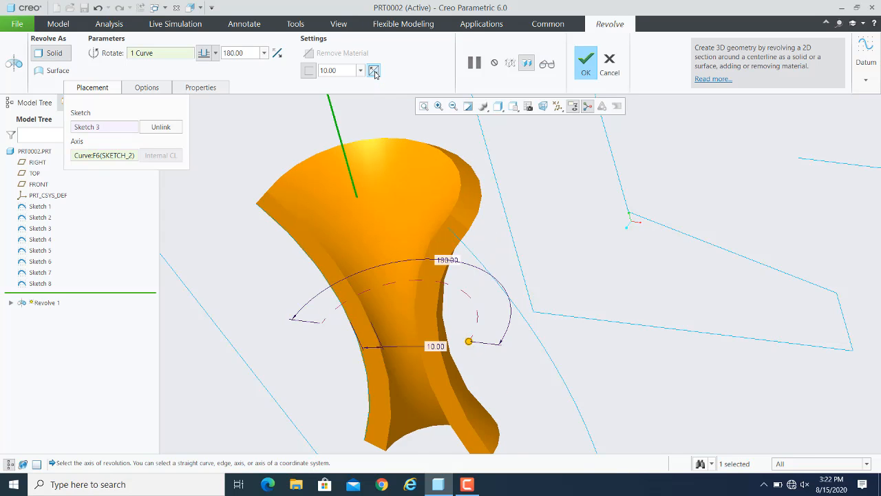
pyautogui.click(374, 71)
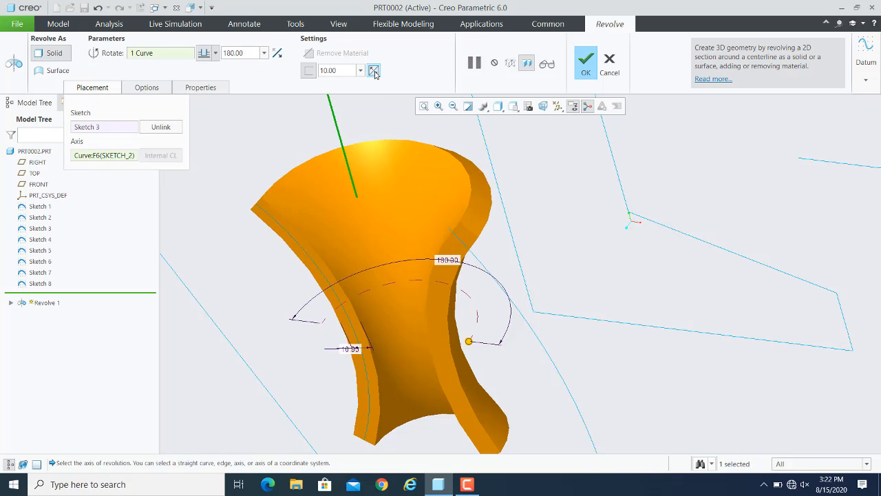
pyautogui.click(374, 71)
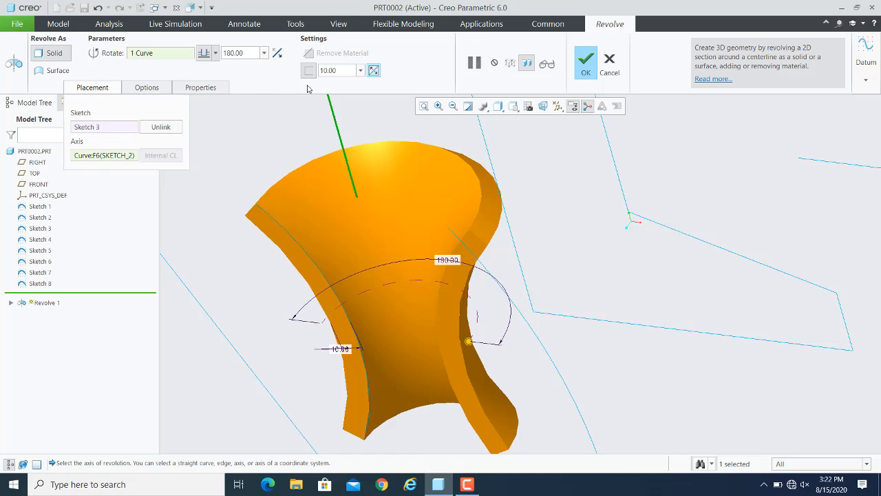
# Switch the thickened solid revolve back to a surface
pyautogui.click(49, 73)
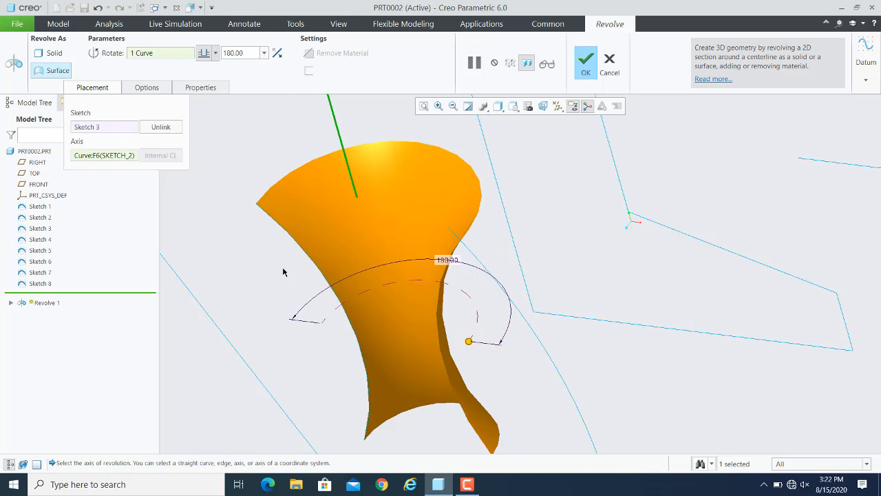
pyautogui.scroll(-5, 482, 247)
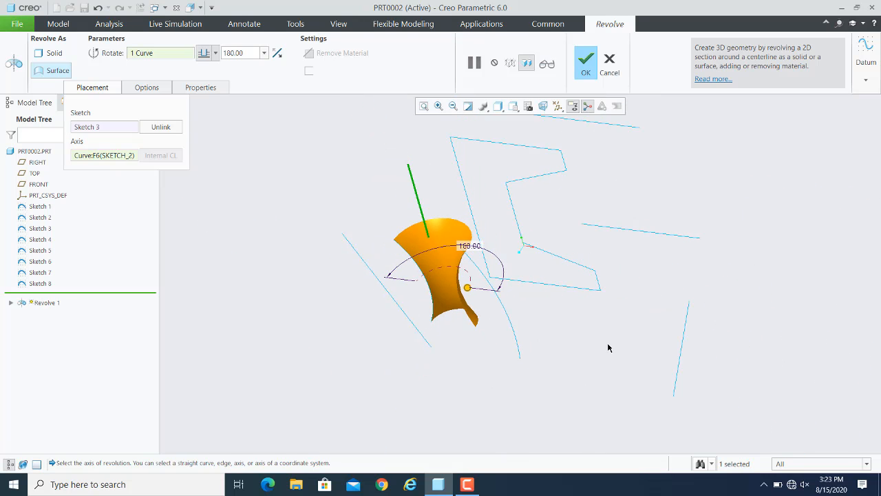
pyautogui.moveTo(608, 349)
pyautogui.mouseDown(button='middle')
pyautogui.moveTo(613, 324)
pyautogui.moveTo(614, 346)
pyautogui.mouseUp(button='middle')
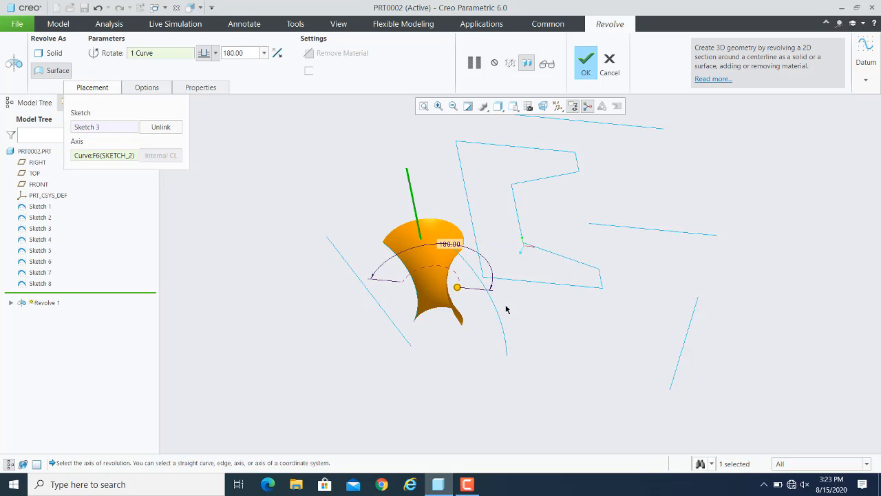
# Set the surface's revolve angle to 360 degrees
pyautogui.click(264, 53)
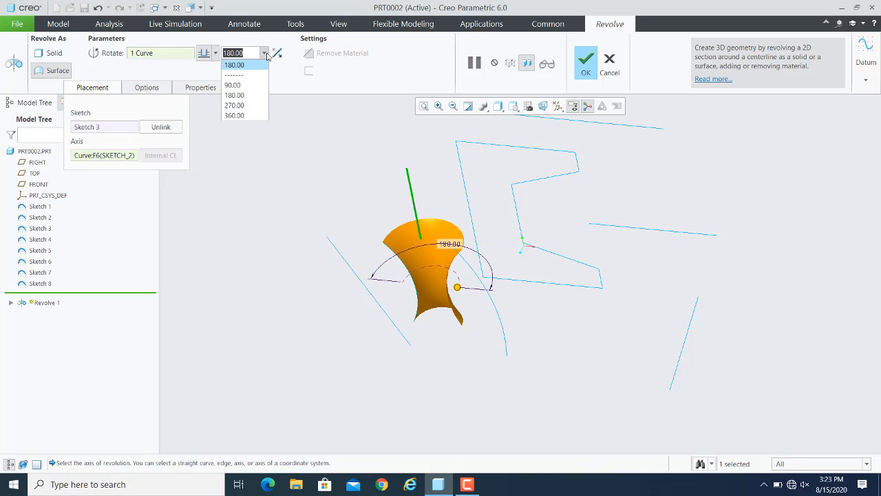
pyautogui.click(241, 115)
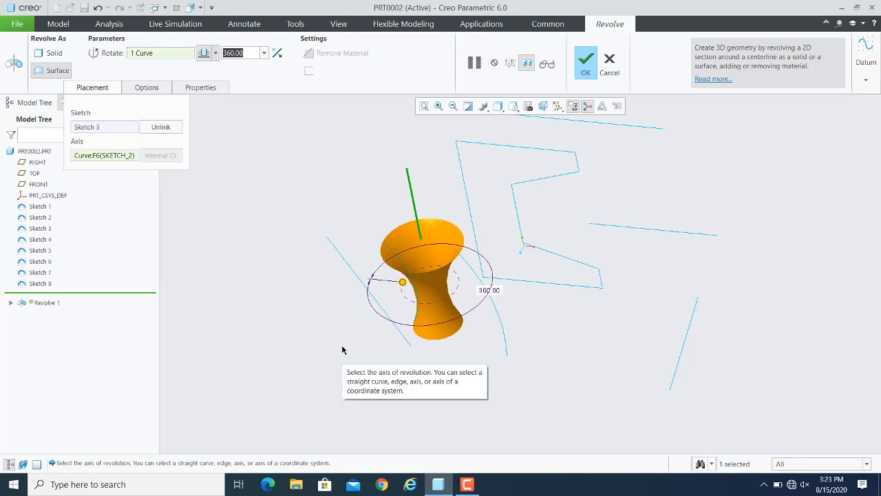
pyautogui.click(91, 129)
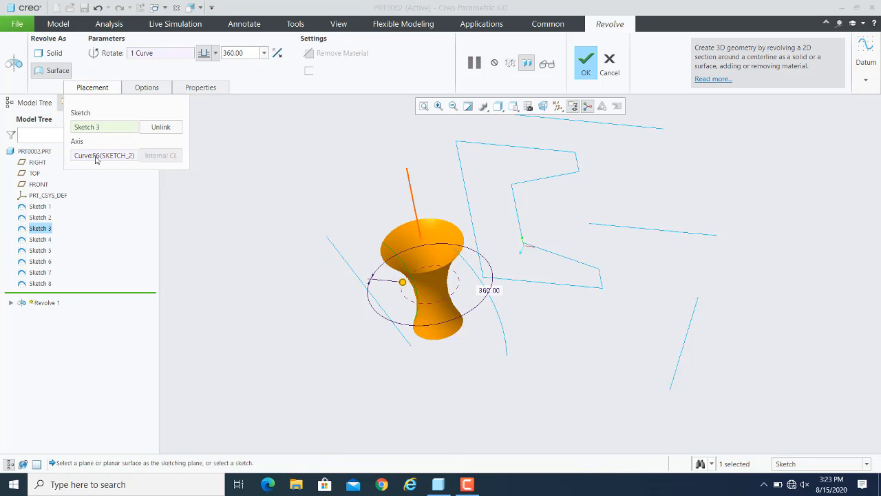
pyautogui.click(95, 157)
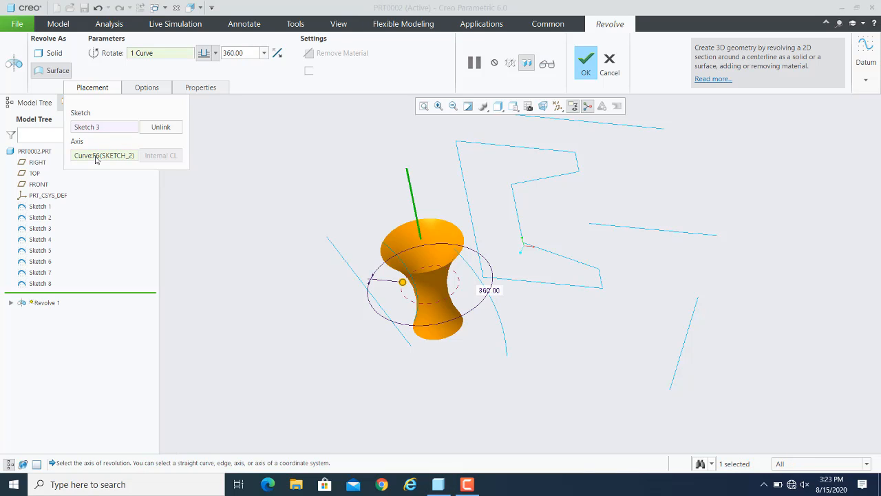
pyautogui.rightClick(98, 158)
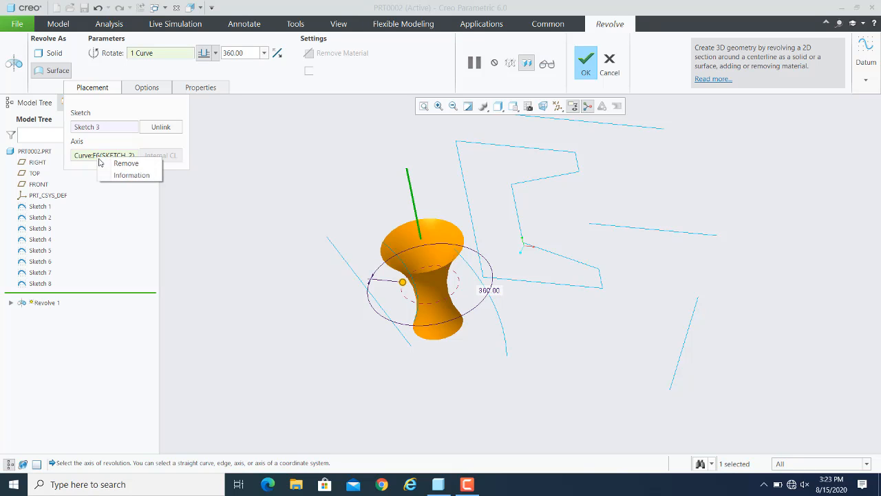
pyautogui.click(226, 214)
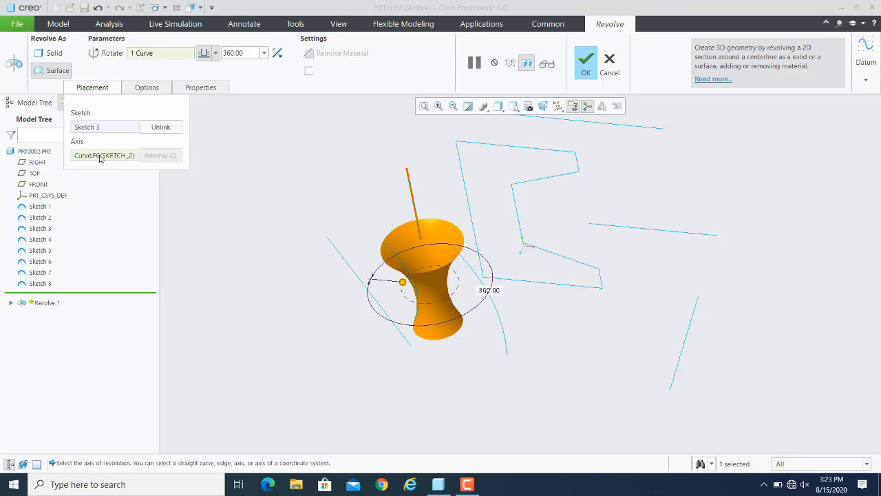
pyautogui.click(98, 127)
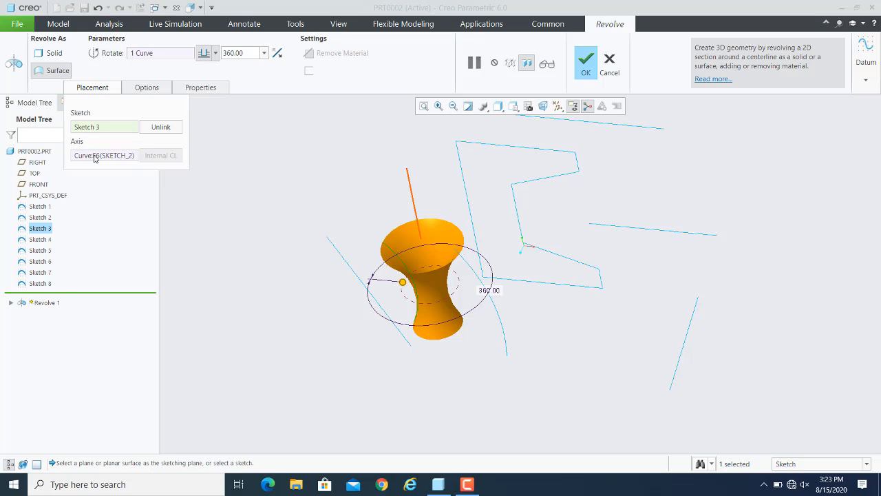
pyautogui.click(94, 158)
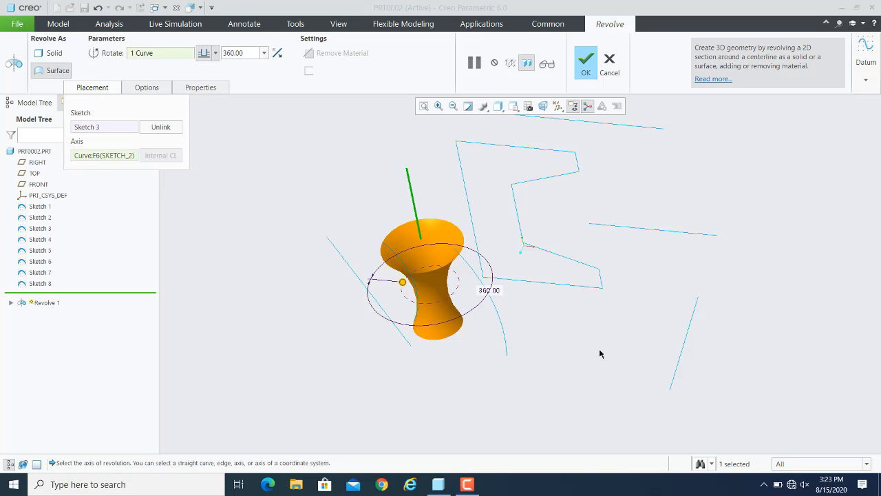
# Try the lines of Sketches 7, 1, 5 and 8 as the axis of revolution, finishing back on the Sketch 2 line
pyautogui.click(336, 251)
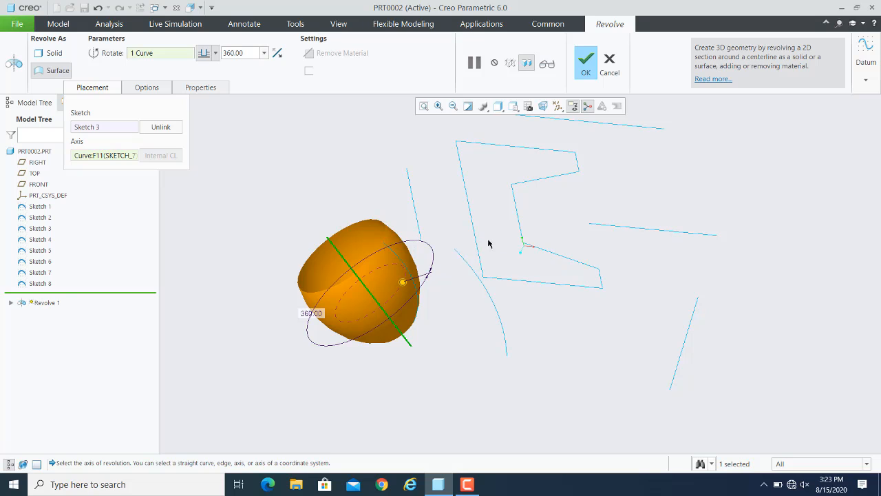
pyautogui.click(469, 201)
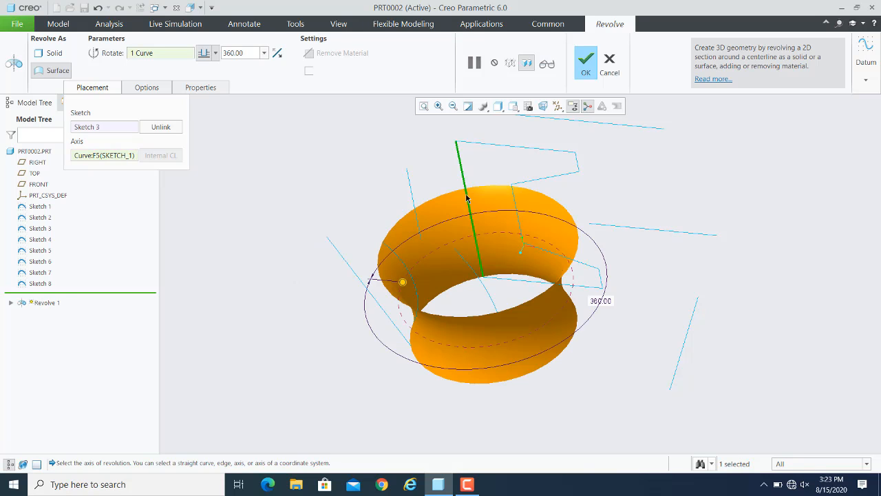
pyautogui.click(499, 150)
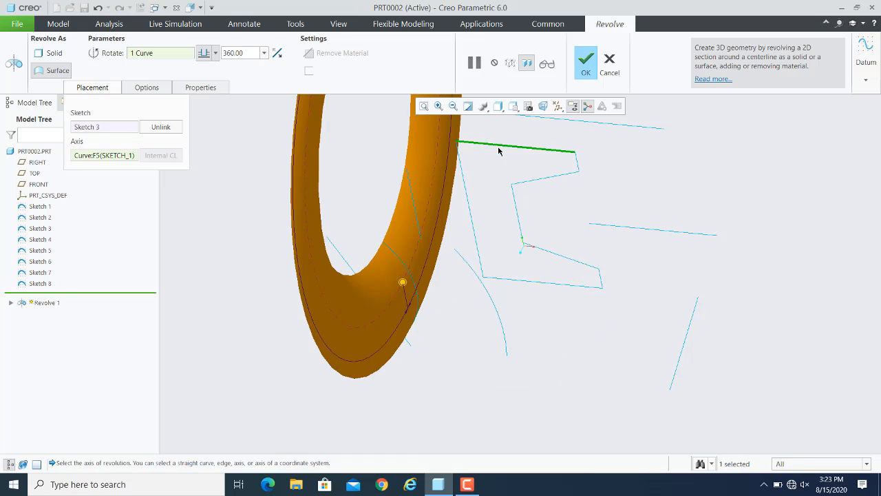
pyautogui.click(631, 230)
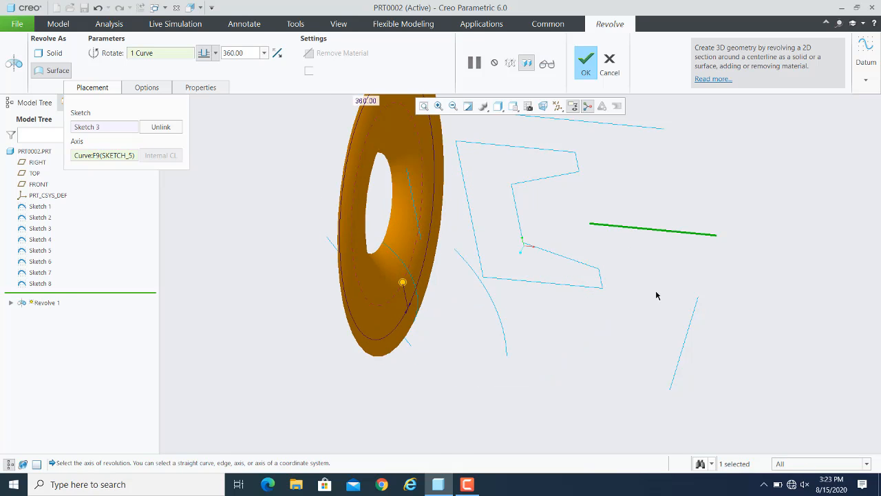
pyautogui.click(685, 339)
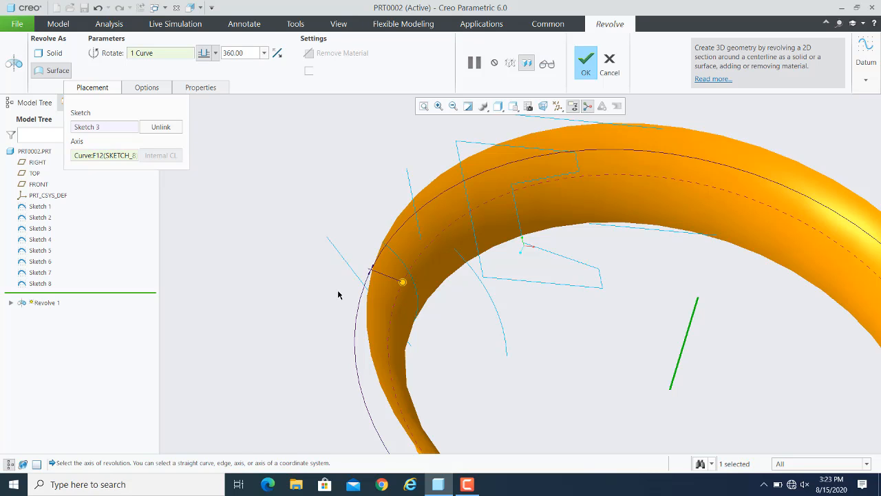
pyautogui.click(338, 258)
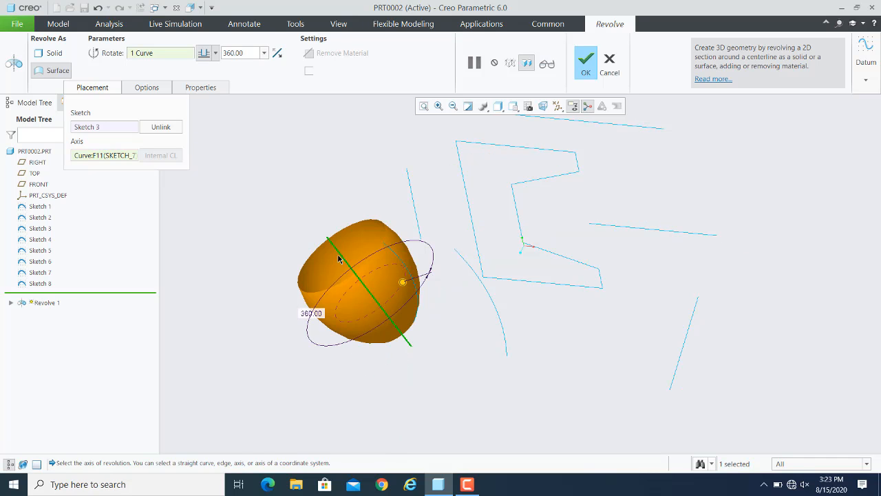
pyautogui.click(413, 191)
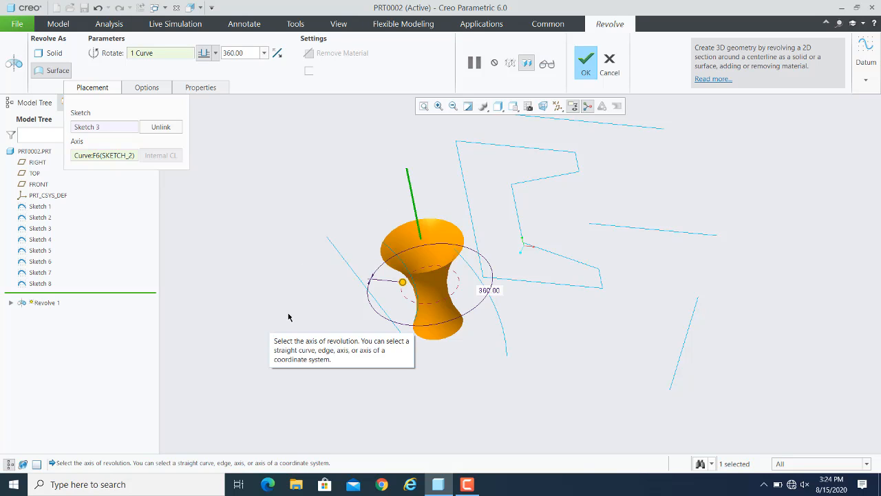
# Replace the revolved section Sketch 3 with the arc of Sketch 4
pyautogui.rightClick(99, 128)
pyautogui.click(127, 131)
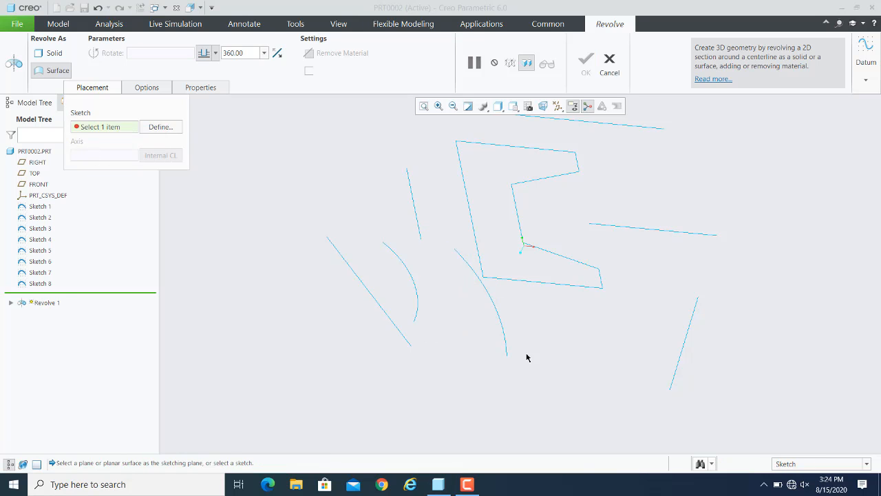
pyautogui.click(490, 299)
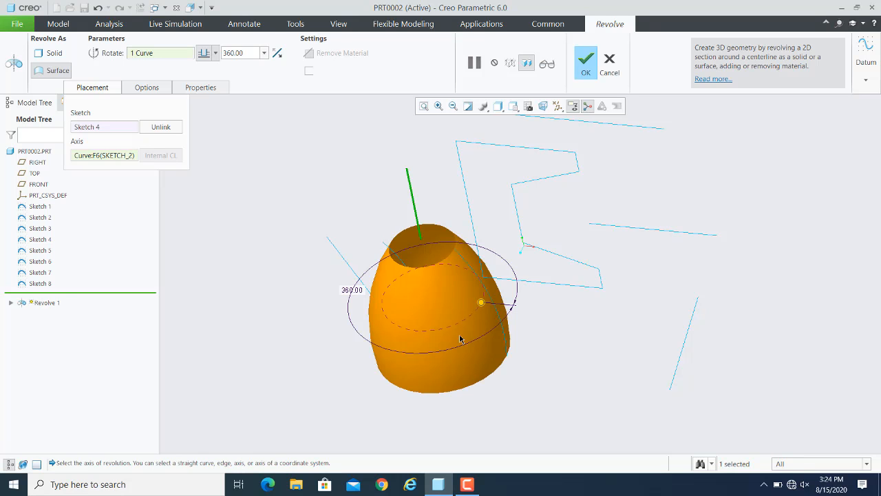
# Remove the current axis of revolution and revolve Sketch 4 about the Sketch 5 line, followed by the Sketch 7 line
pyautogui.rightClick(110, 156)
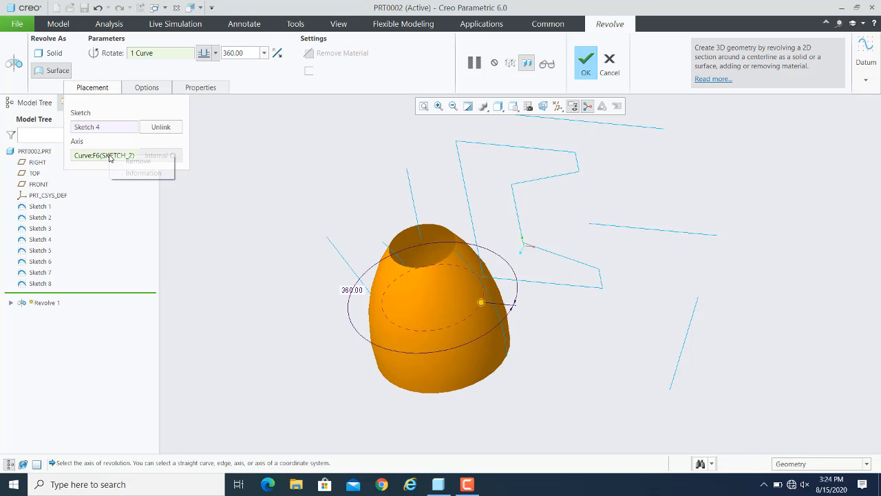
pyautogui.click(137, 161)
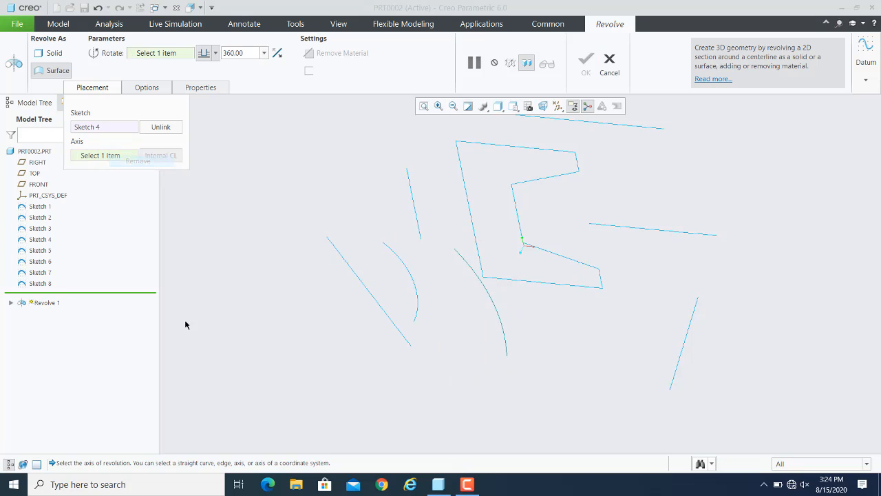
pyautogui.click(635, 228)
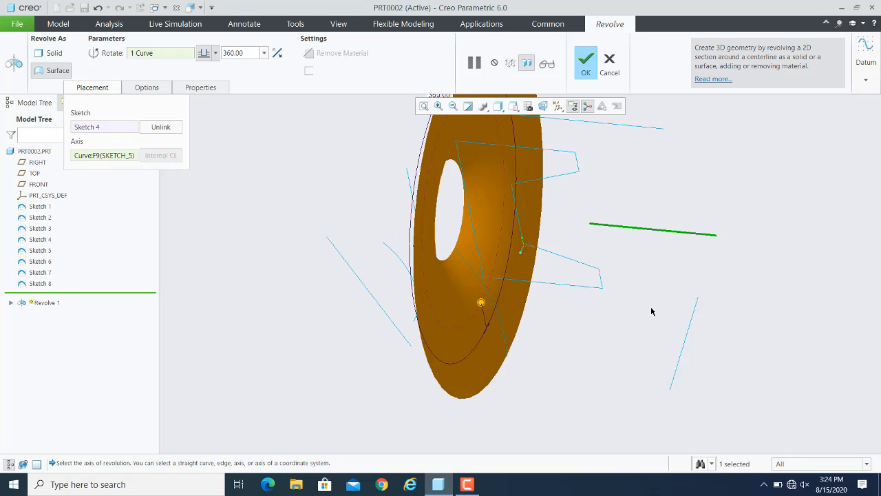
pyautogui.moveTo(651, 312)
pyautogui.mouseDown(button='middle')
pyautogui.moveTo(668, 346)
pyautogui.moveTo(632, 357)
pyautogui.moveTo(634, 315)
pyautogui.mouseUp(button='middle')
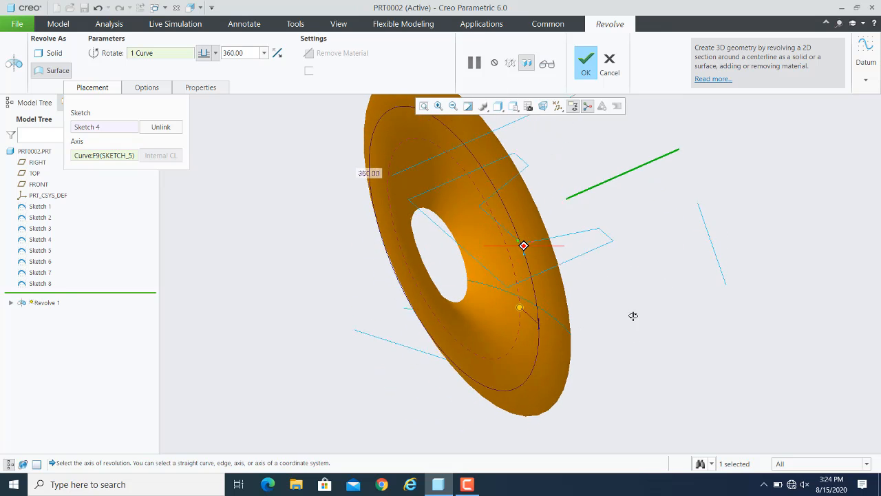
pyautogui.click(404, 351)
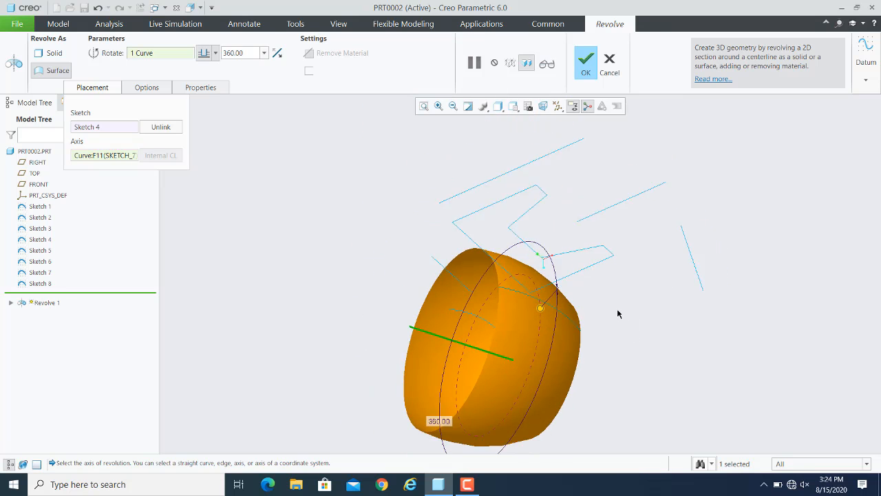
pyautogui.moveTo(618, 314)
pyautogui.mouseDown(button='middle')
pyautogui.moveTo(592, 262)
pyautogui.moveTo(621, 274)
pyautogui.moveTo(600, 255)
pyautogui.moveTo(583, 266)
pyautogui.moveTo(591, 286)
pyautogui.moveTo(664, 279)
pyautogui.mouseUp(button='middle')
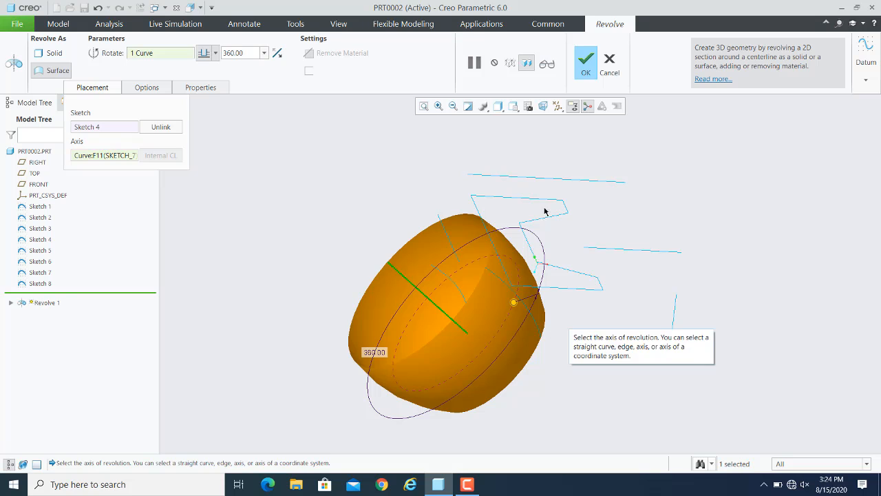
# Change Sketch 4's axis of revolution to the inner vertical edge of Sketch 1, followed by the slanted Sketch 8 line
pyautogui.click(515, 108)
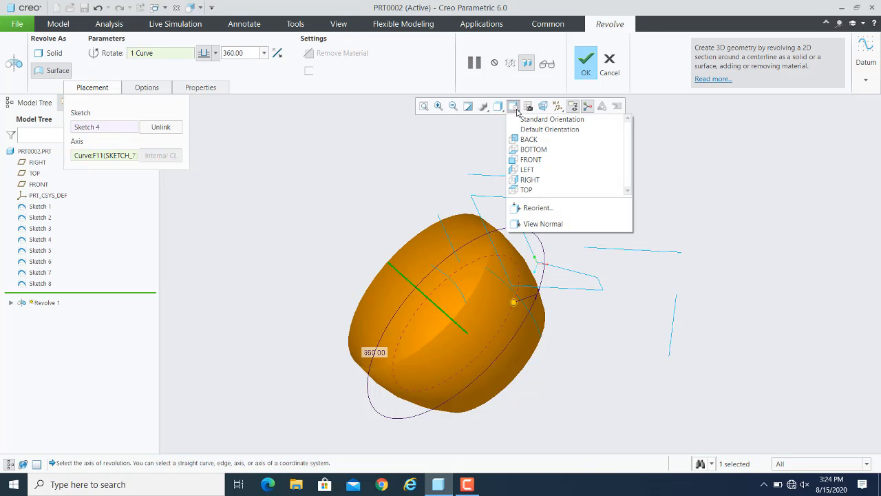
pyautogui.click(530, 160)
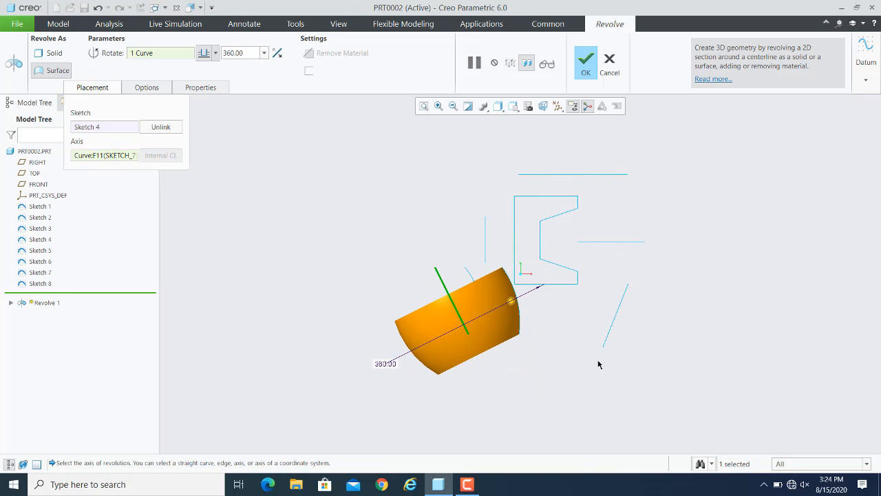
pyautogui.scroll(2, 526, 367)
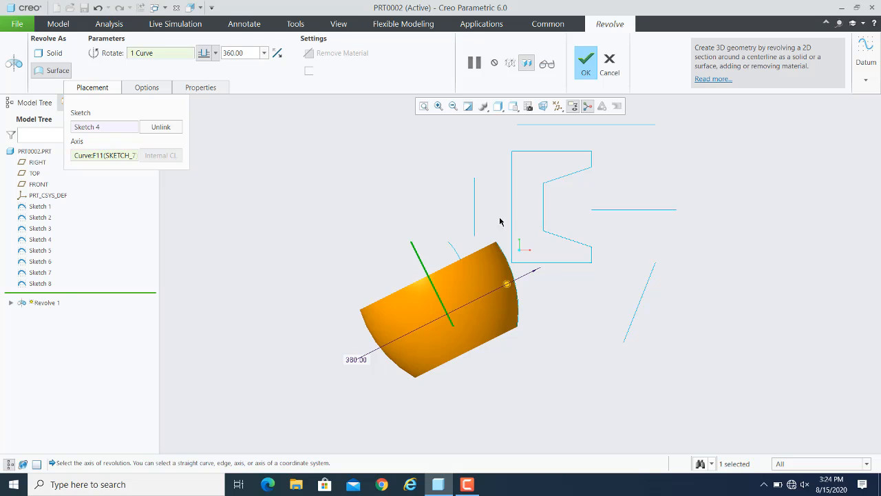
pyautogui.click(543, 202)
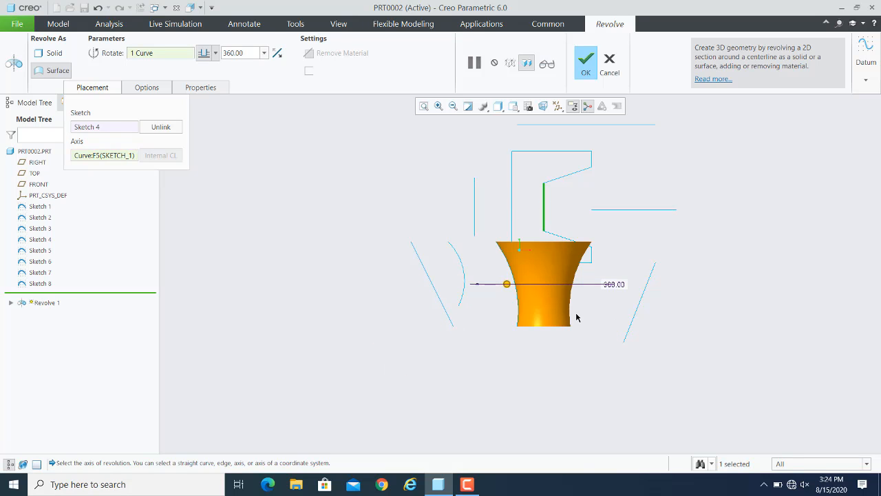
pyautogui.click(645, 294)
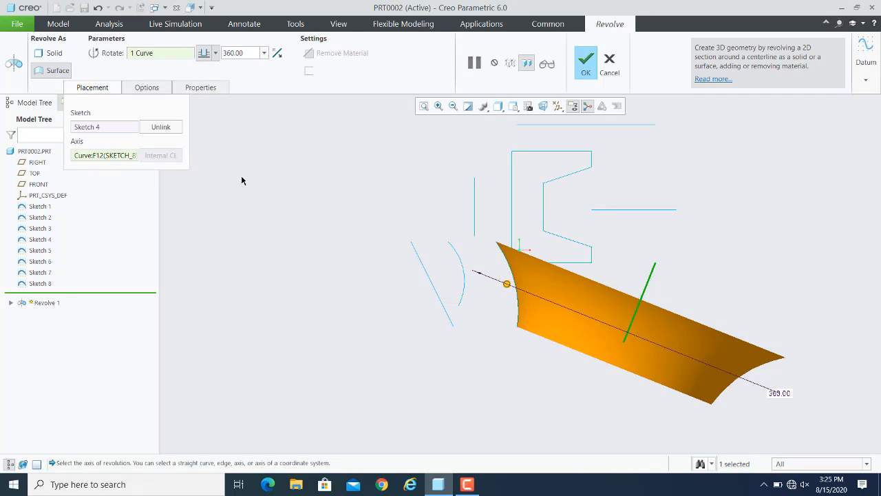
# Replace the revolved section Sketch 4 with the slanted line of Sketch 7
pyautogui.rightClick(99, 126)
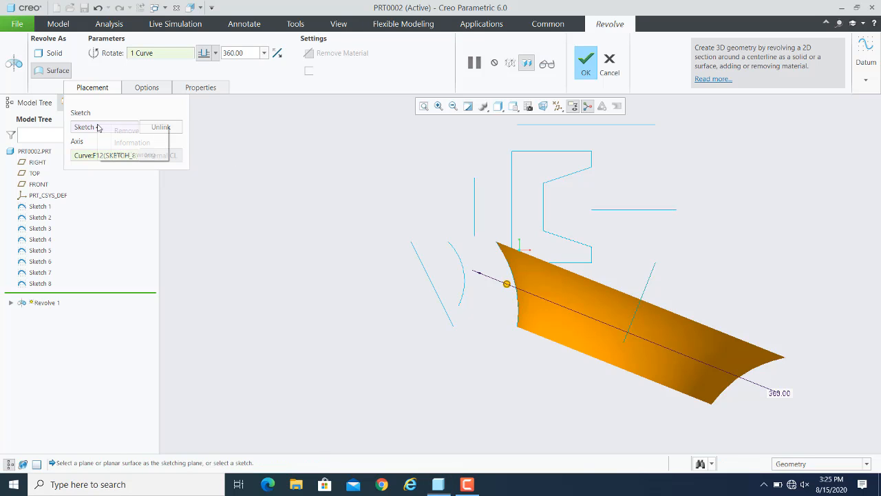
pyautogui.click(127, 131)
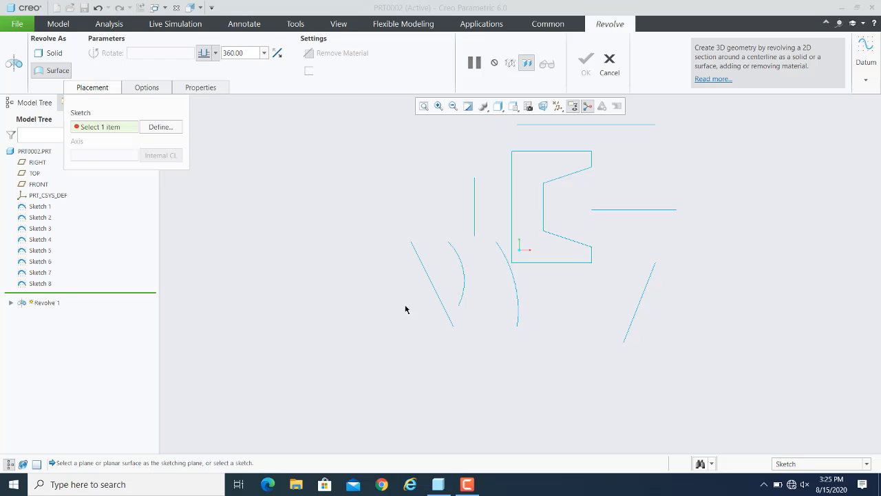
pyautogui.click(427, 280)
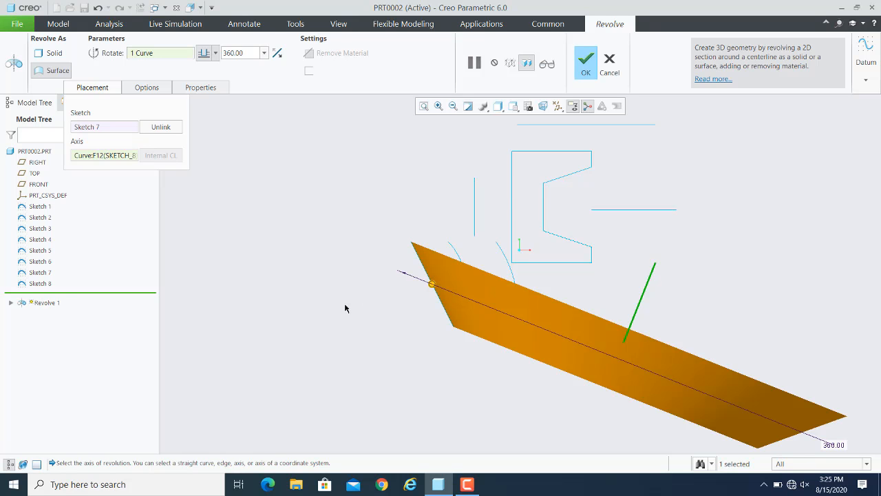
# Remove Sketch 7's current axis of revolution and use the vertical Sketch 2 line as the axis instead
pyautogui.rightClick(111, 156)
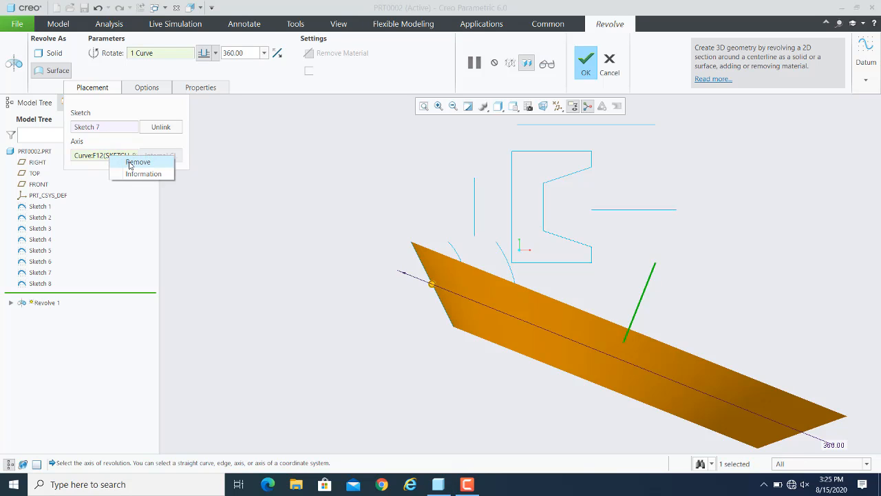
pyautogui.click(134, 162)
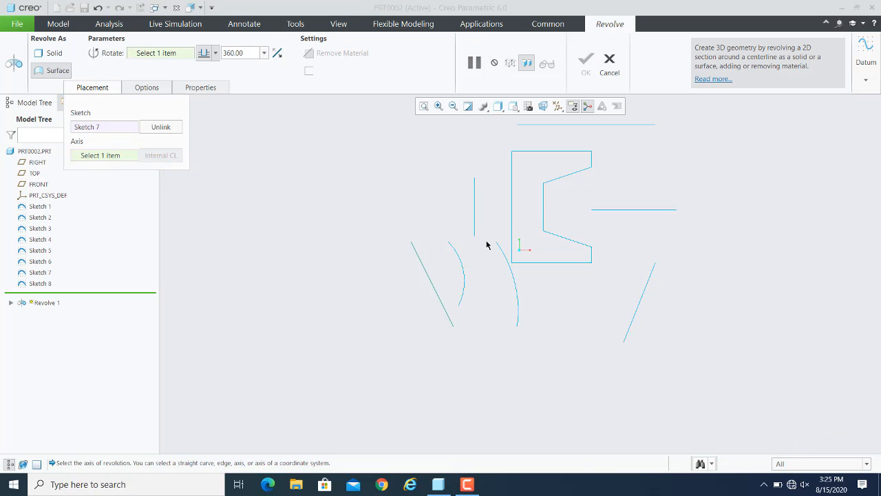
pyautogui.click(474, 191)
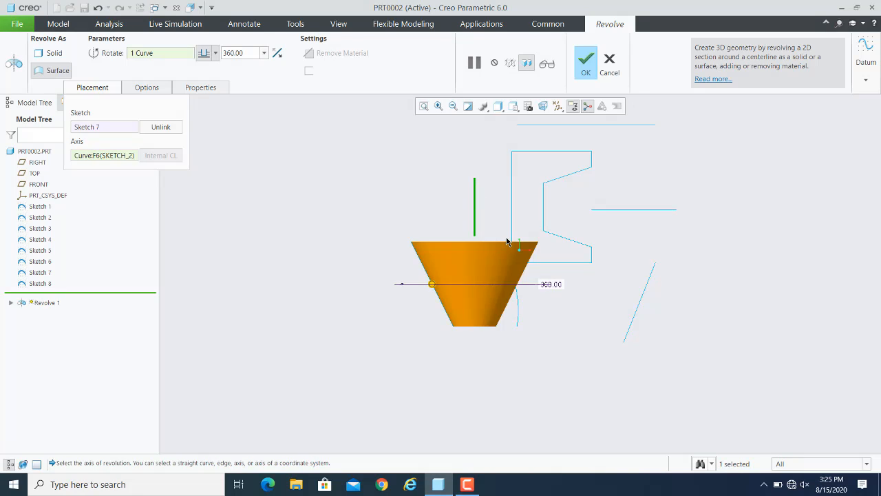
pyautogui.moveTo(547, 351); pyautogui.dragTo(533, 362, button='middle')
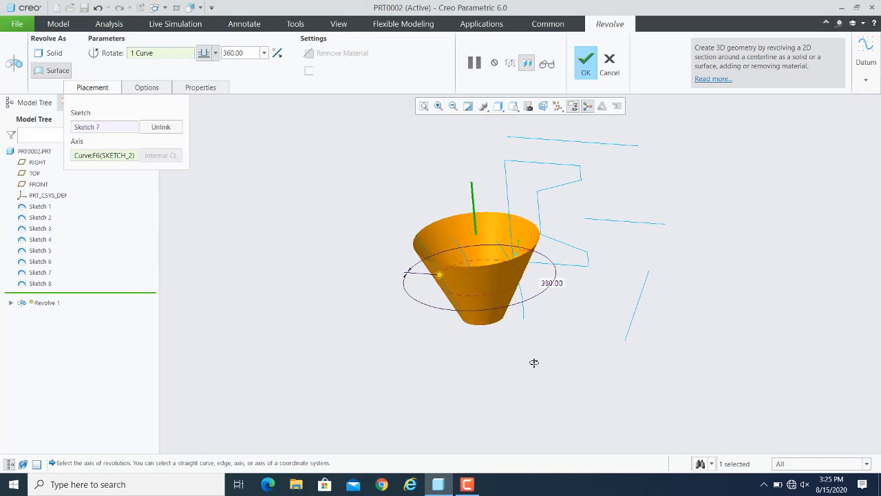
# Switch Sketch 7's axis of revolution to the slanted Sketch 8 line, followed by the horizontal Sketch 5 and Sketch 6 lines
pyautogui.click(641, 291)
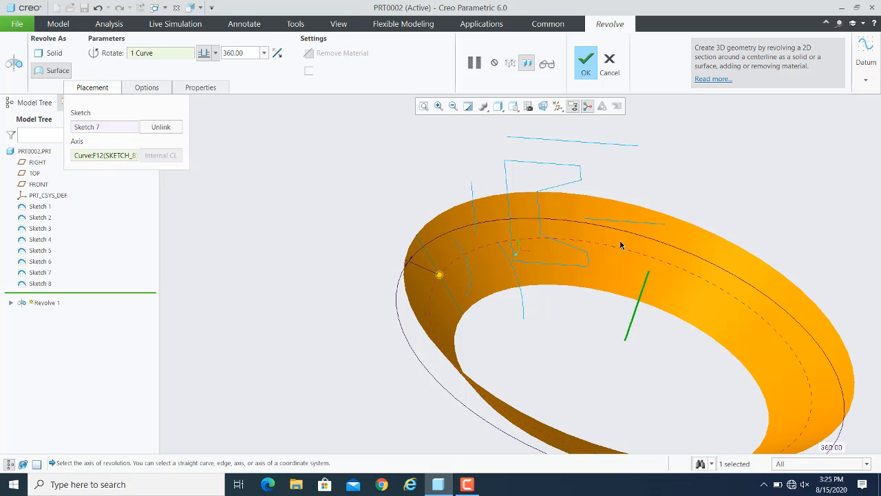
pyautogui.click(615, 222)
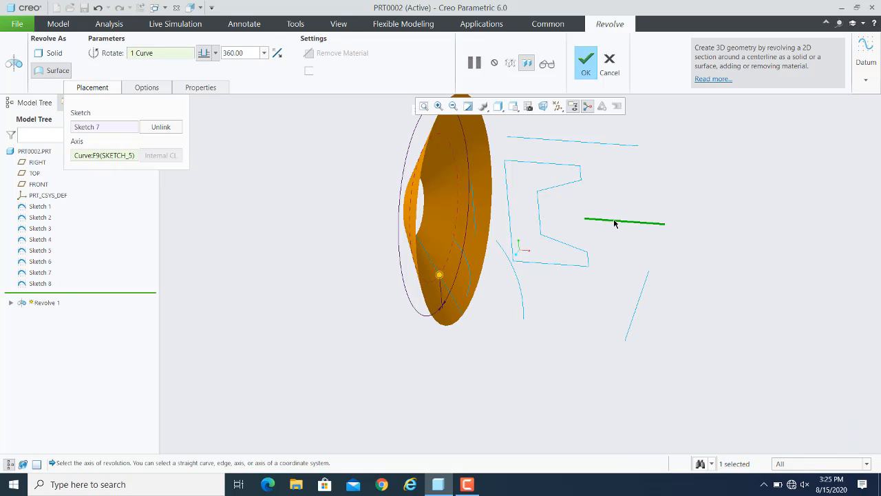
pyautogui.click(578, 147)
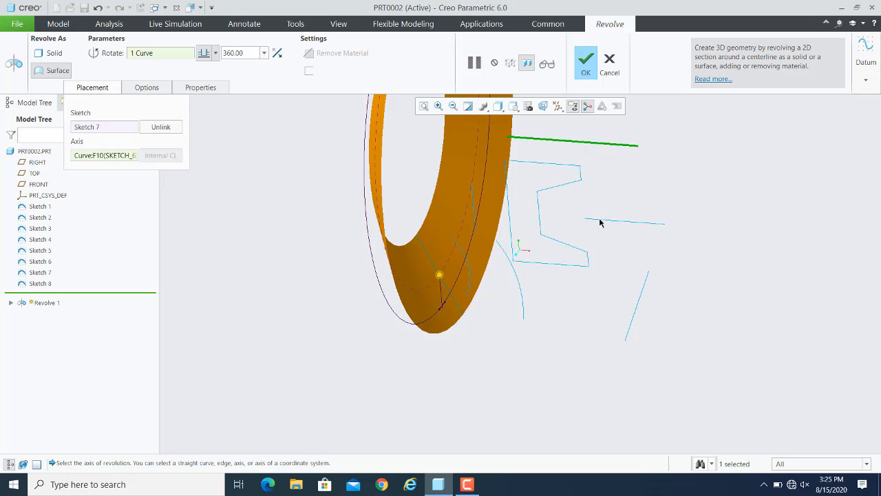
pyautogui.scroll(2, 601, 255)
pyautogui.scroll(1, 410, 364)
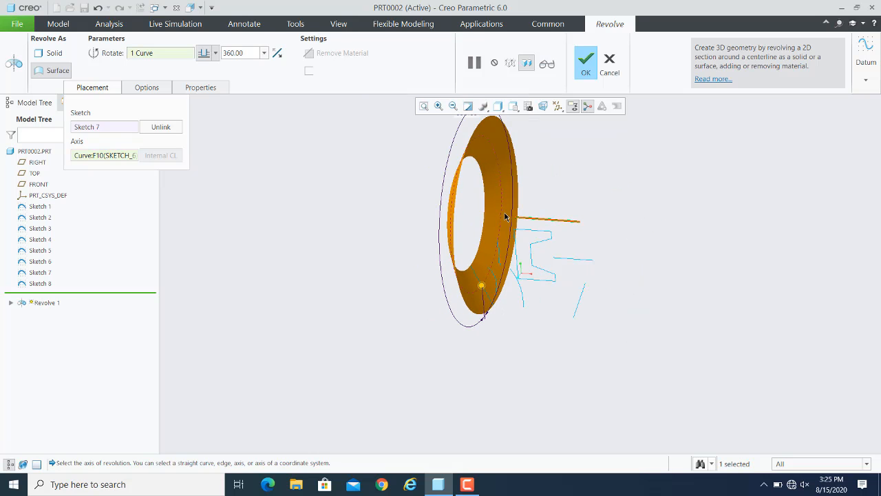
pyautogui.scroll(-1, 484, 226)
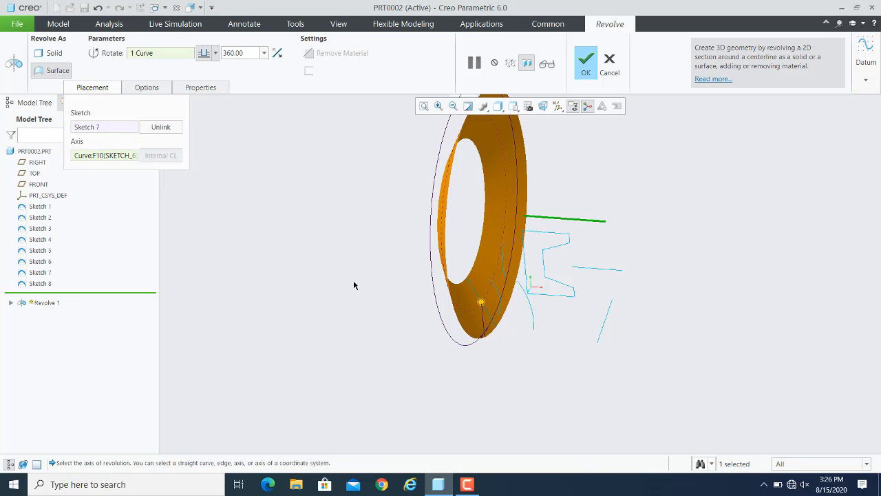
# Remove both the axis of revolution and the Sketch 7 section from the revolve
pyautogui.rightClick(88, 157)
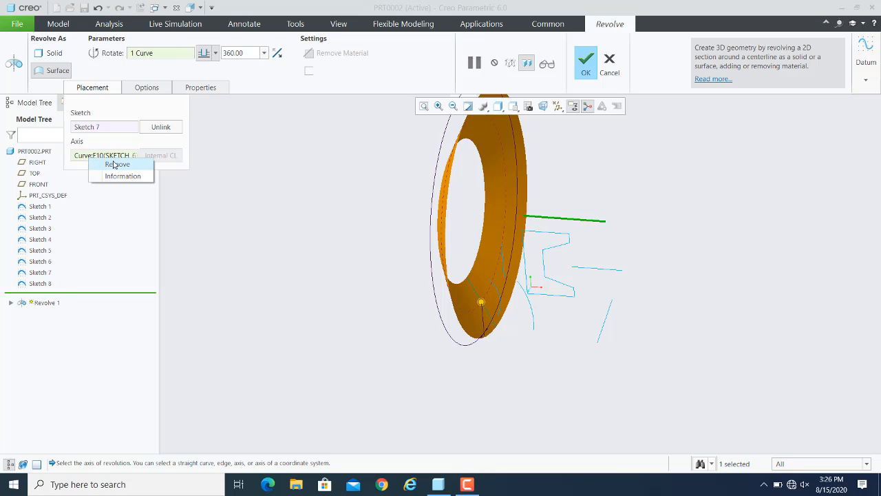
pyautogui.click(116, 164)
pyautogui.rightClick(97, 133)
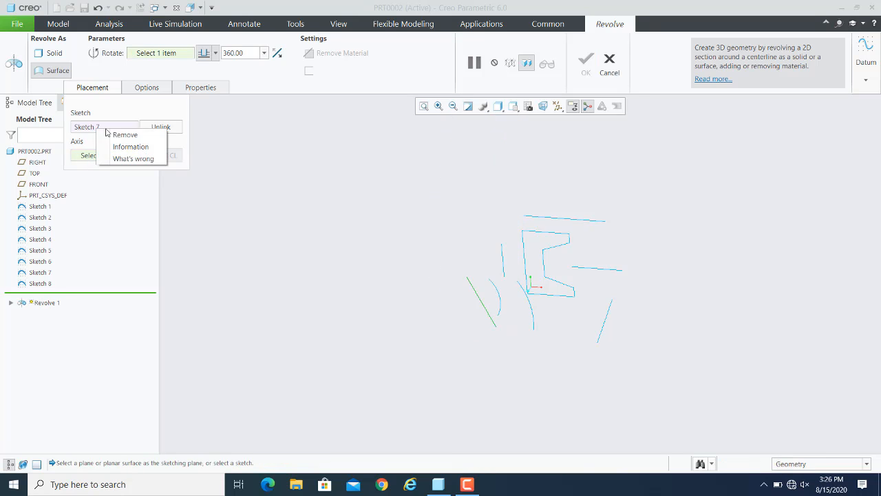
pyautogui.click(116, 134)
pyautogui.scroll(-1, 516, 225)
pyautogui.scroll(2, 550, 209)
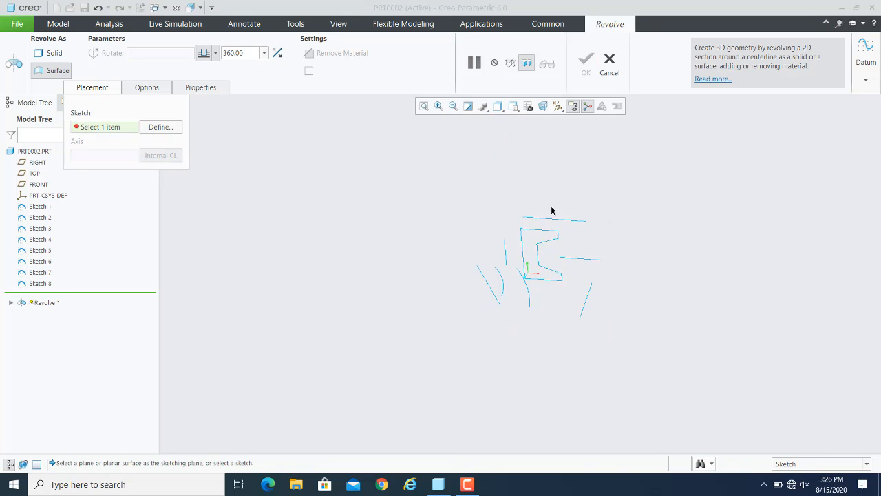
# Revolve the closed profile of Sketch 1 as a solid about its internal centerline, selecting it in the FRONT view
pyautogui.click(514, 107)
pyautogui.click(532, 160)
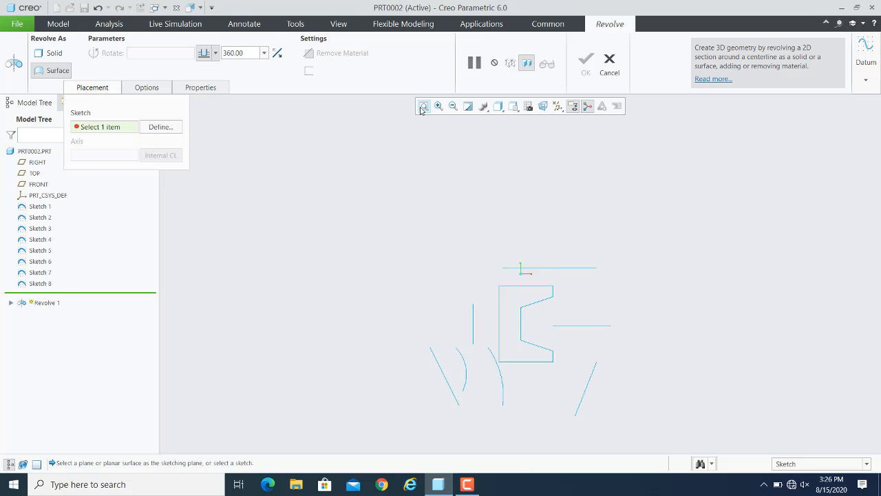
pyautogui.scroll(3, 582, 419)
pyautogui.scroll(2, 557, 422)
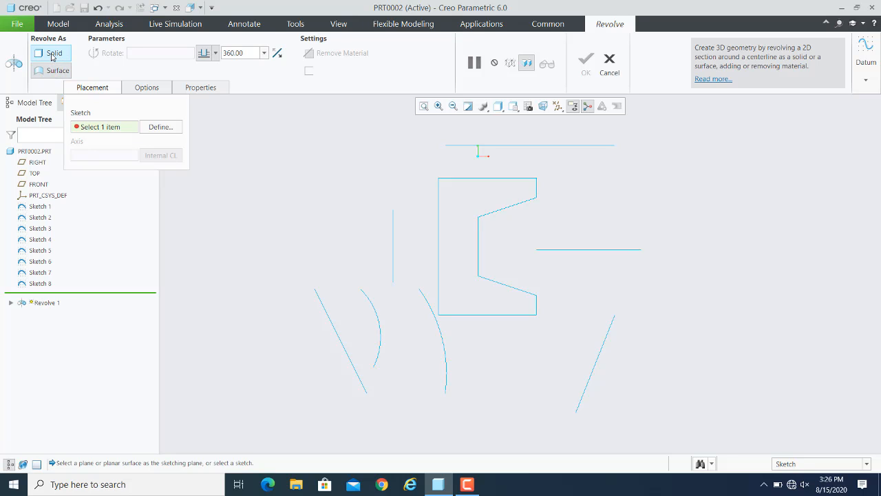
pyautogui.click(52, 55)
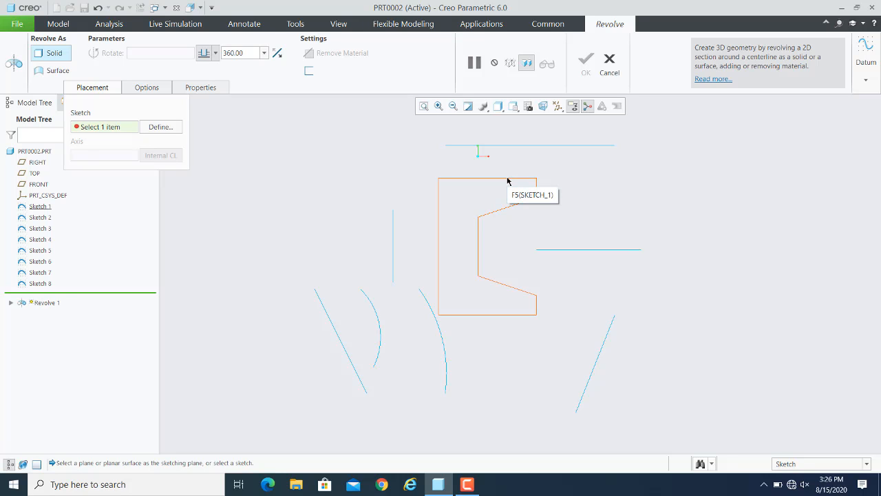
pyautogui.click(507, 181)
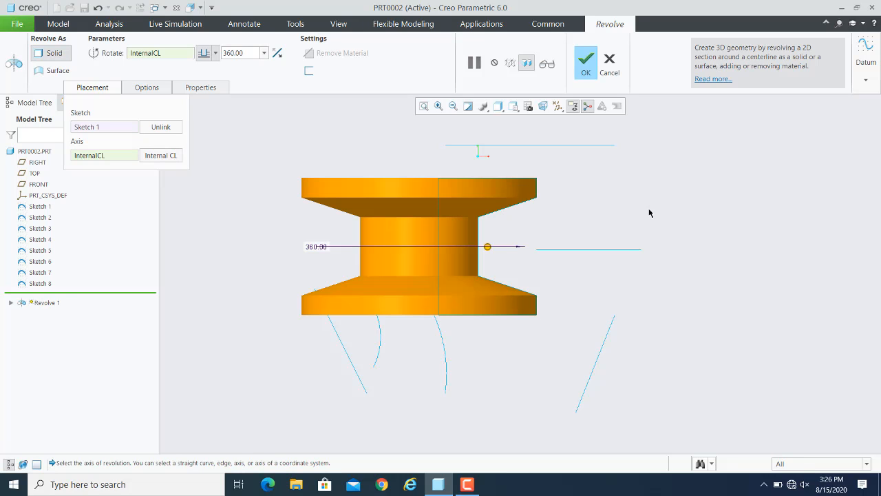
pyautogui.hotkey('ctrl', 'd')
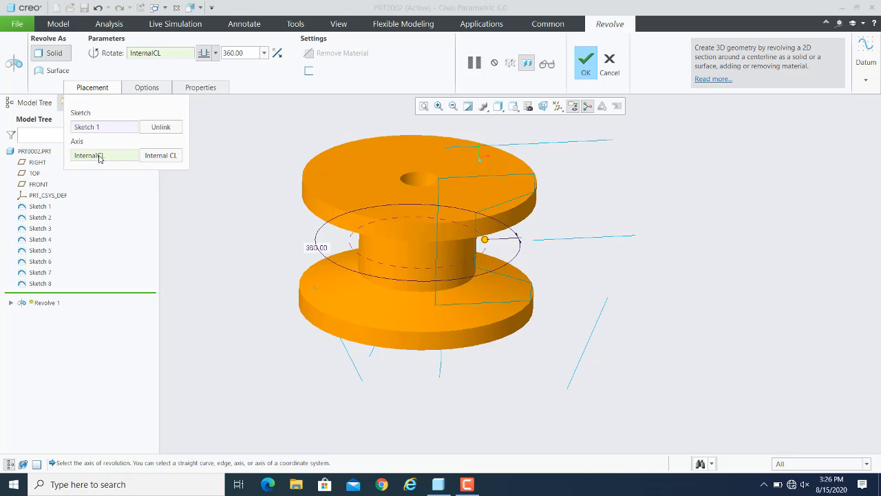
# Change Sketch 1's axis of revolution to the slanted Sketch 7 line, followed by the horizontal Sketch 6 line
pyautogui.click(352, 365)
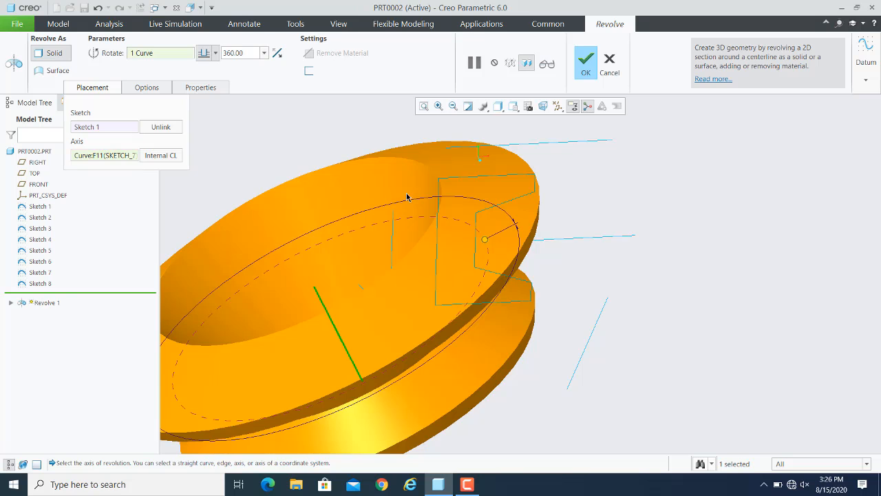
pyautogui.scroll(3, 363, 204)
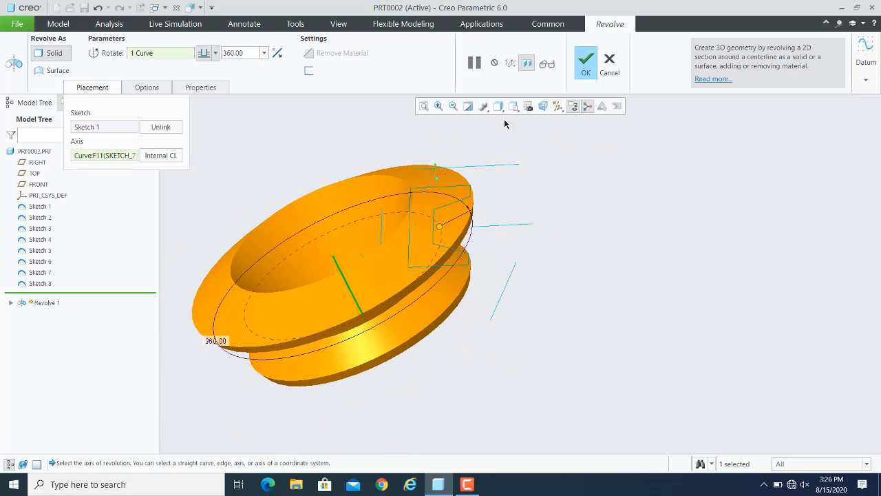
pyautogui.click(506, 166)
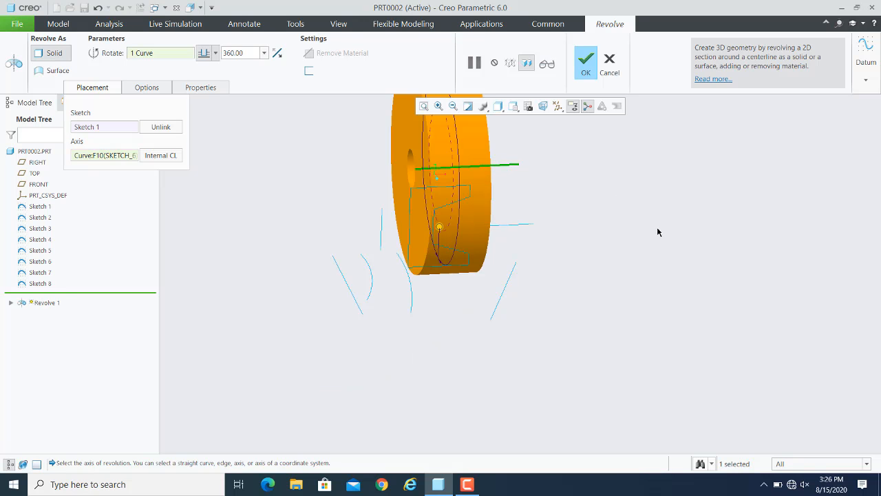
pyautogui.moveTo(665, 248); pyautogui.dragTo(612, 287, button='middle')
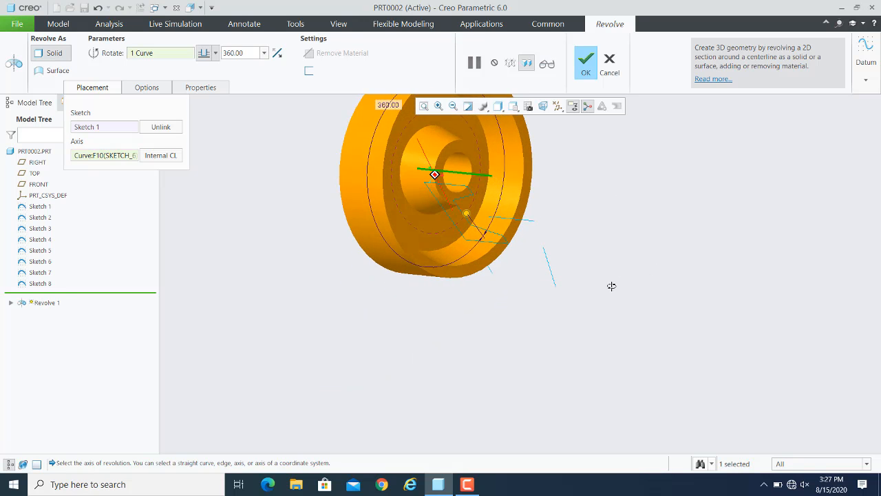
pyautogui.moveTo(612, 320); pyautogui.dragTo(604, 356, button='middle')
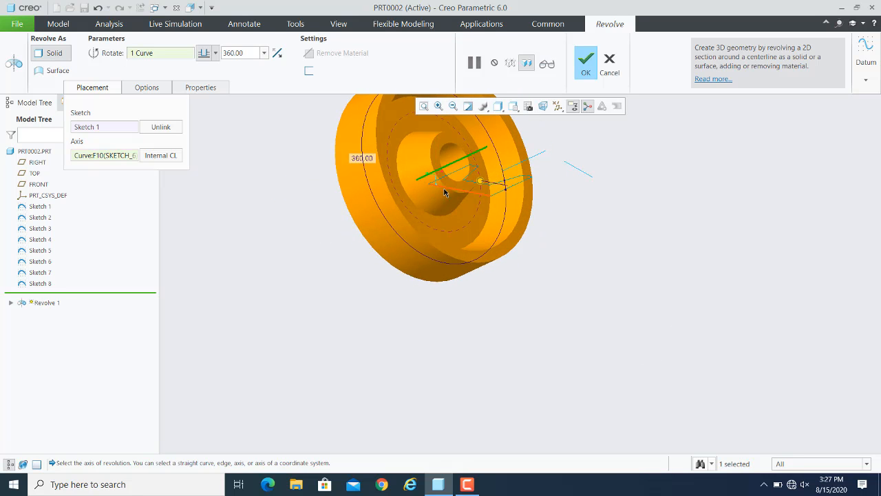
pyautogui.moveTo(506, 291)
pyautogui.mouseDown(button='middle')
pyautogui.moveTo(546, 282)
pyautogui.moveTo(507, 296)
pyautogui.mouseUp(button='middle')
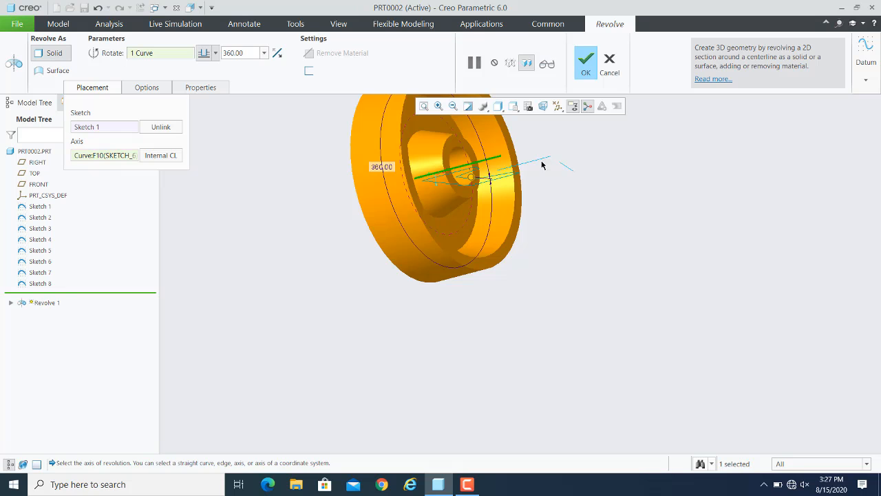
# Use the slanted Sketch 8 line as Sketch 1's axis of revolution, followed by the vertical Sketch 2 line
pyautogui.click(568, 170)
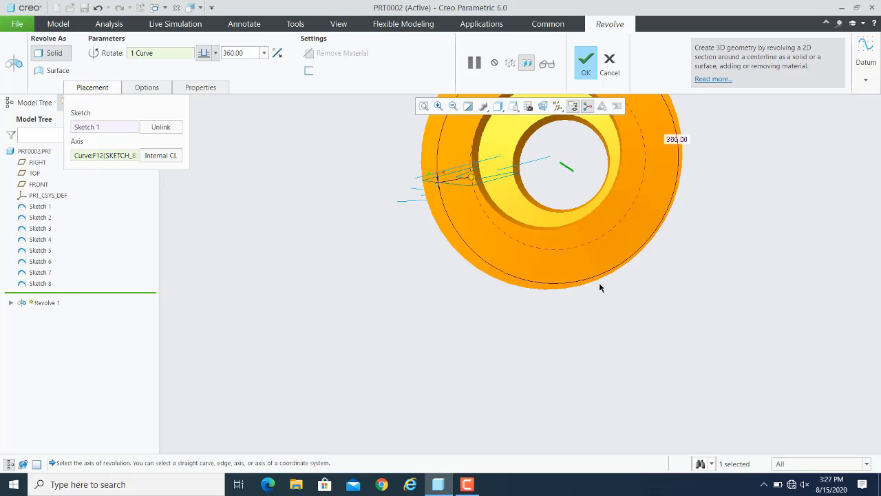
pyautogui.moveTo(599, 282); pyautogui.dragTo(464, 277, button='middle')
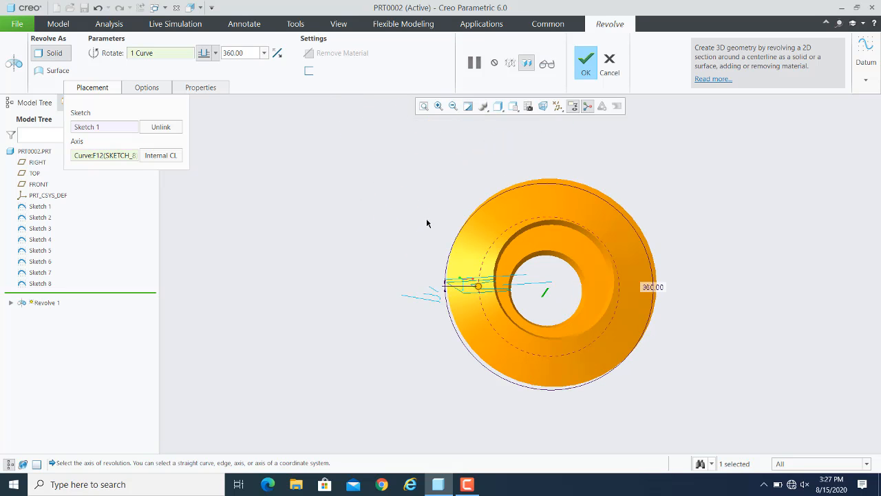
pyautogui.click(515, 109)
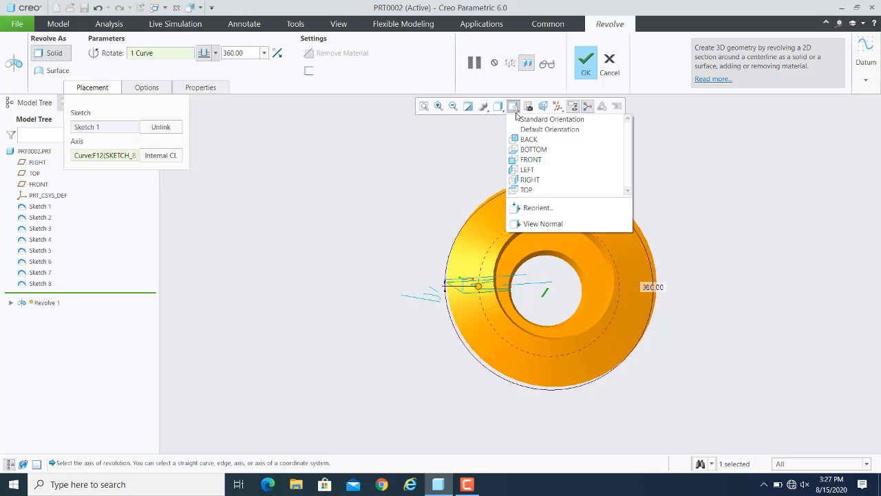
pyautogui.click(532, 160)
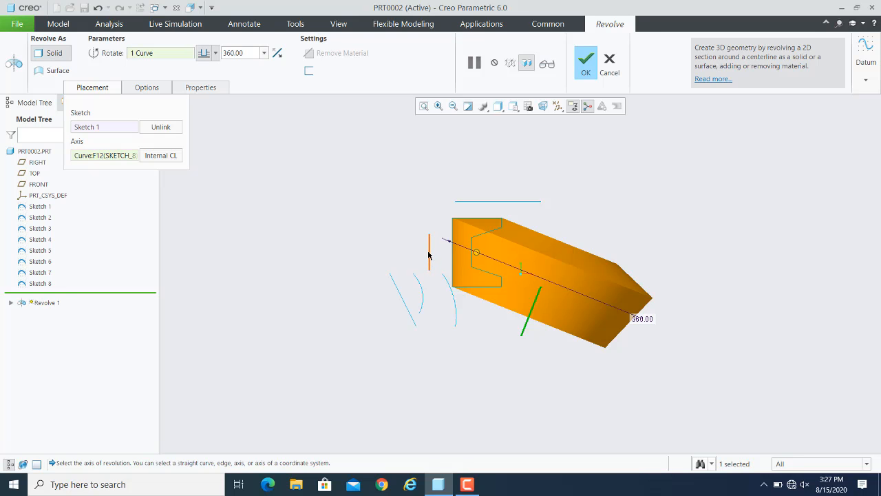
pyautogui.click(428, 255)
pyautogui.moveTo(588, 313)
pyautogui.mouseDown(button='middle')
pyautogui.moveTo(598, 289)
pyautogui.moveTo(612, 297)
pyautogui.moveTo(590, 301)
pyautogui.moveTo(570, 290)
pyautogui.moveTo(565, 269)
pyautogui.moveTo(581, 301)
pyautogui.mouseUp(button='middle')
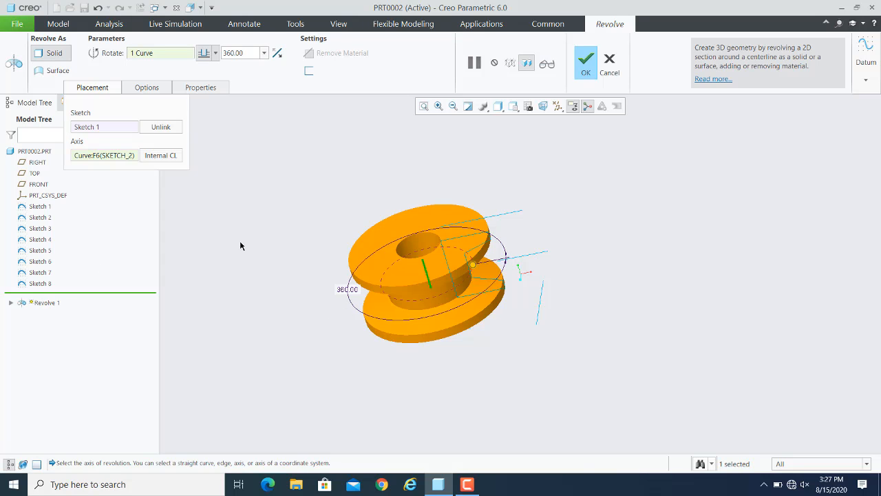
# Set the revolve angle to 180 degrees and flip the revolve direction to the other side of the sketch
pyautogui.click(264, 53)
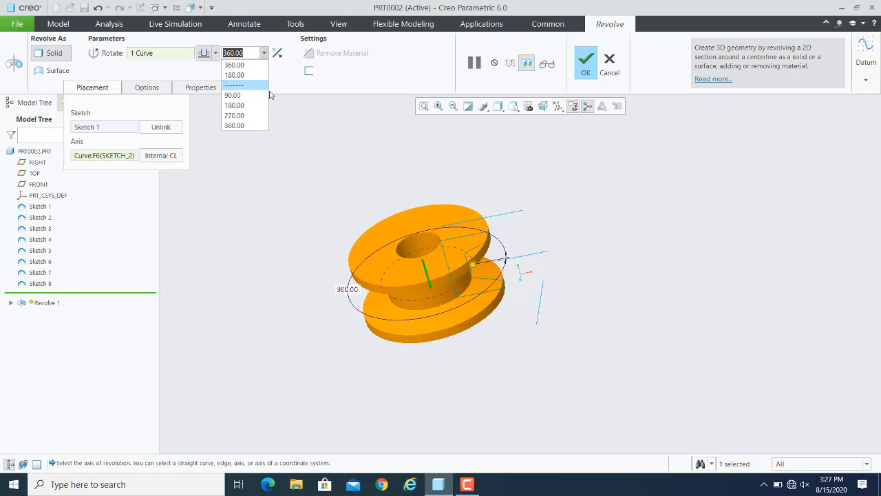
pyautogui.click(238, 105)
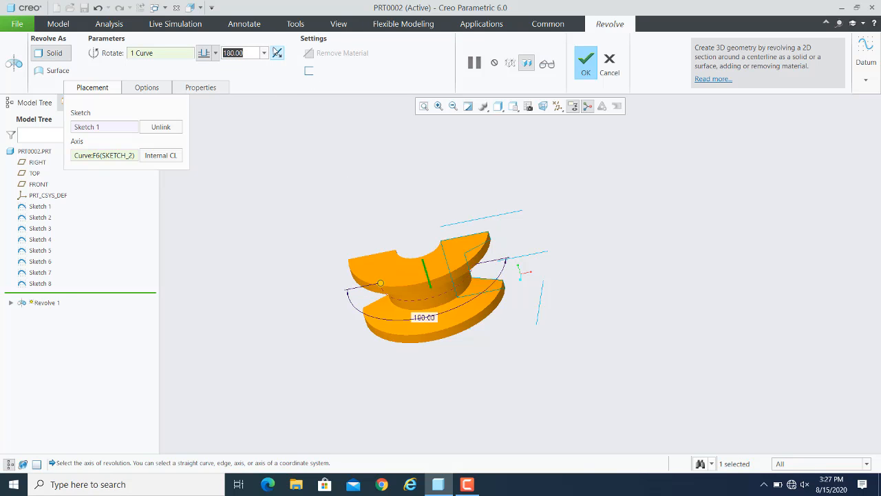
pyautogui.click(276, 53)
pyautogui.scroll(-2, 451, 314)
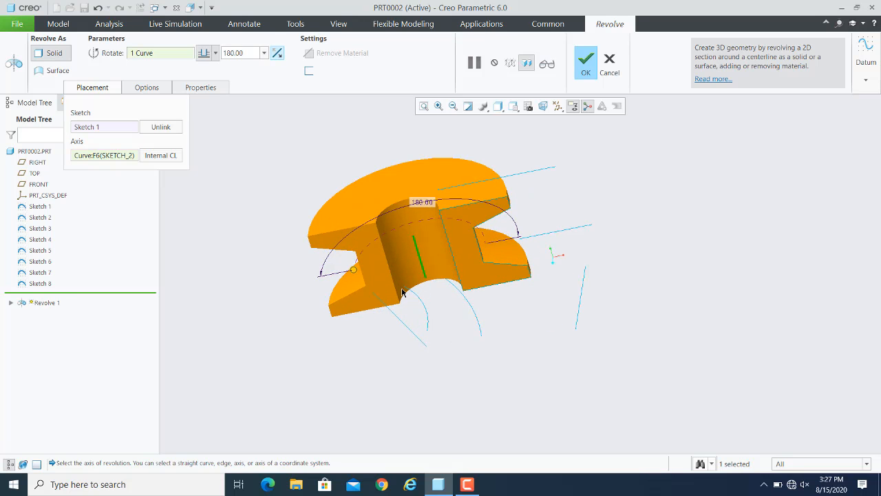
pyautogui.moveTo(403, 293); pyautogui.dragTo(456, 338, button='middle')
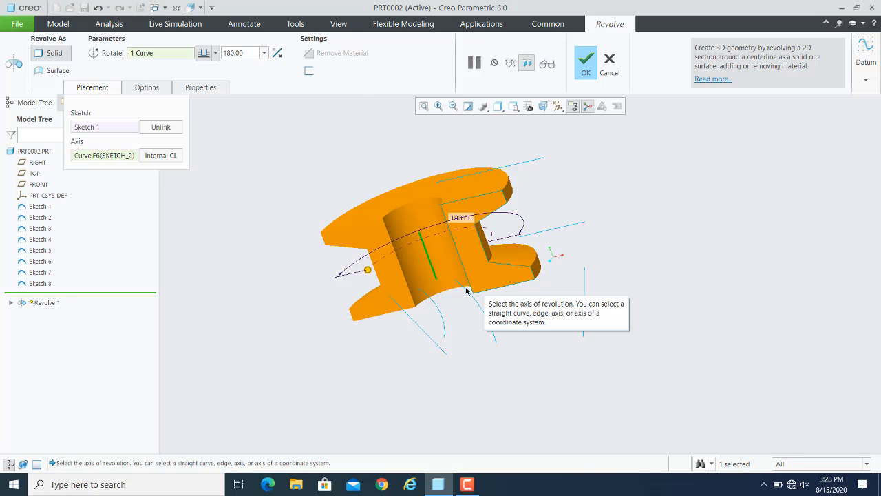
pyautogui.scroll(-1, 464, 288)
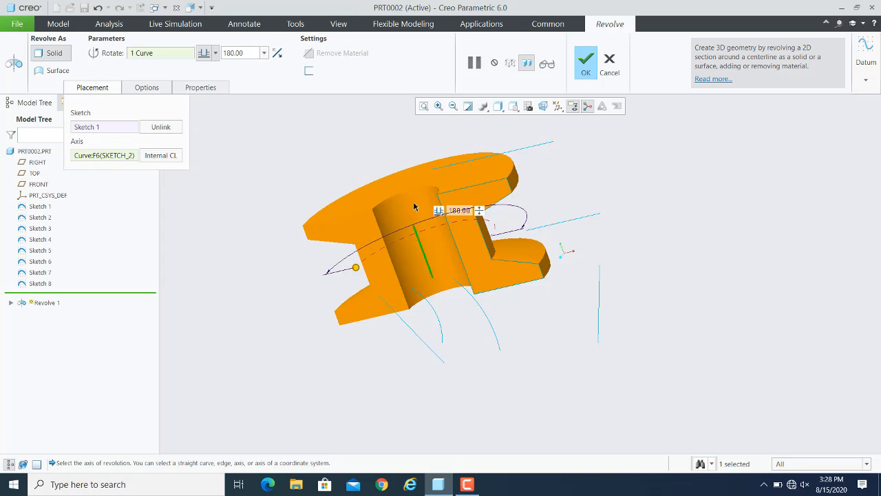
# Apply a wall thickness of 10 to the half revolve and preview the resulting hollow geometry
pyautogui.click(309, 71)
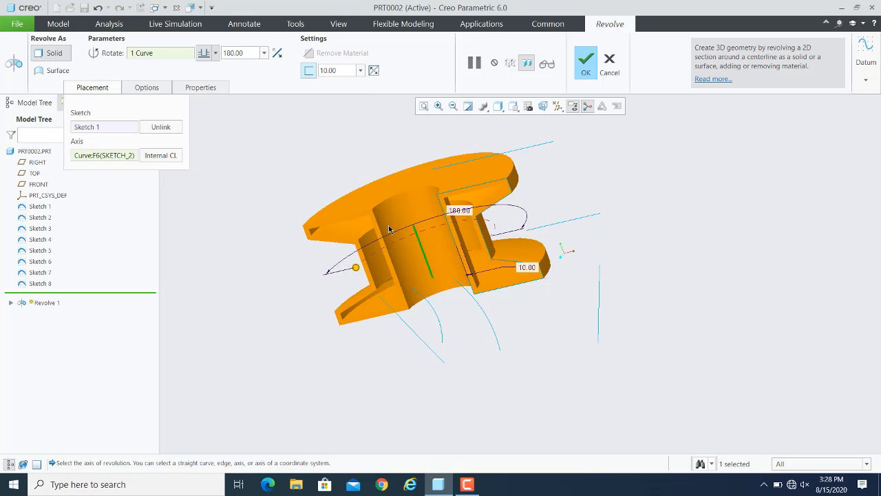
pyautogui.scroll(-3, 372, 238)
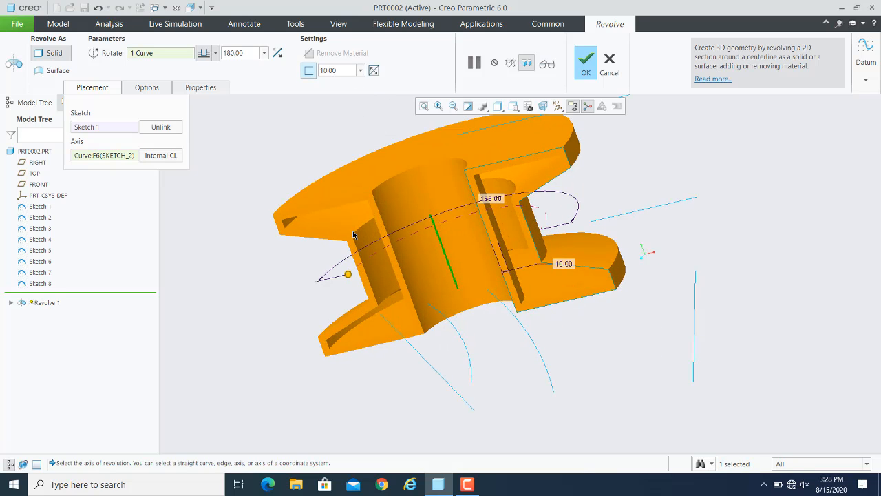
pyautogui.click(553, 65)
pyautogui.moveTo(716, 274); pyautogui.dragTo(714, 250, button='middle')
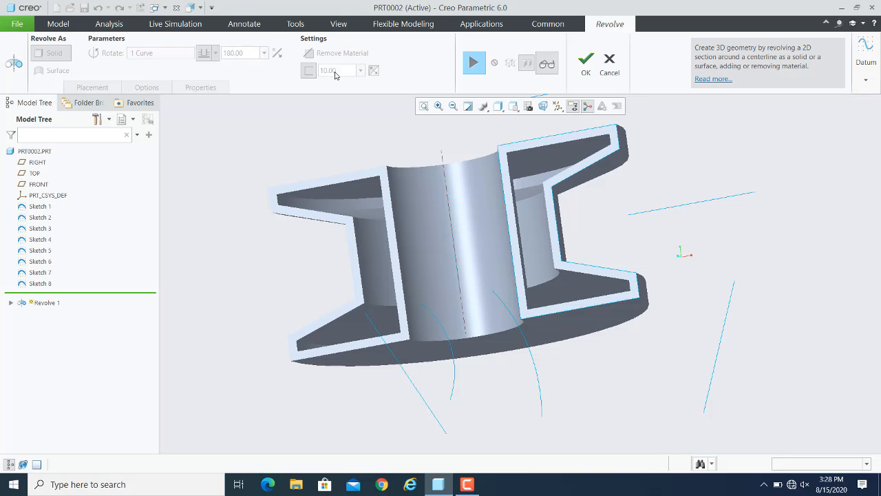
pyautogui.click(473, 64)
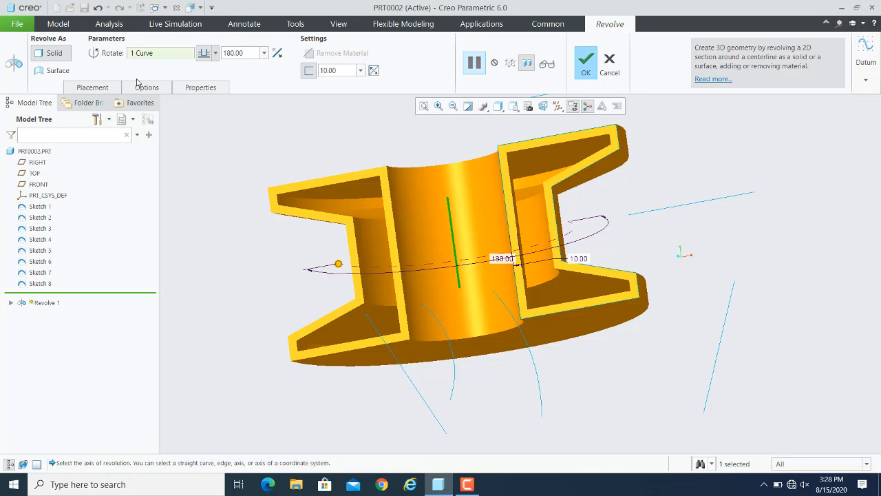
# Turn off the wall thickness so the half revolve is solid again
pyautogui.click(308, 70)
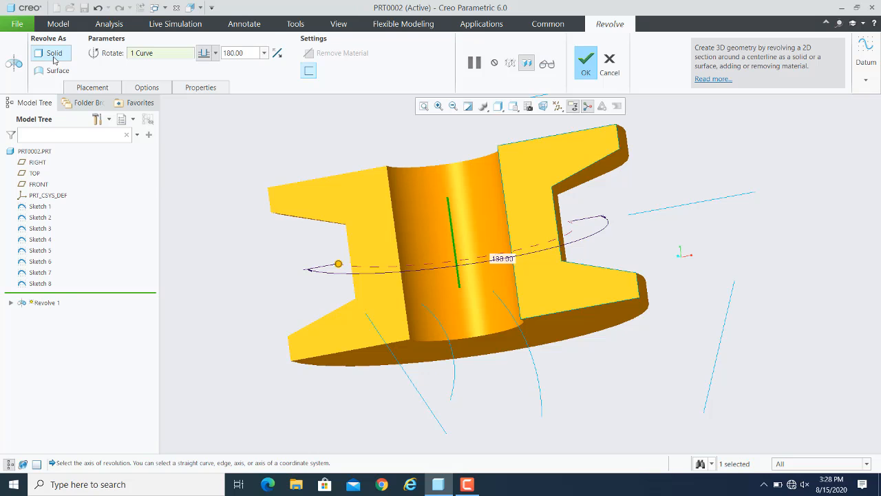
pyautogui.moveTo(629, 206); pyautogui.dragTo(632, 224, button='middle')
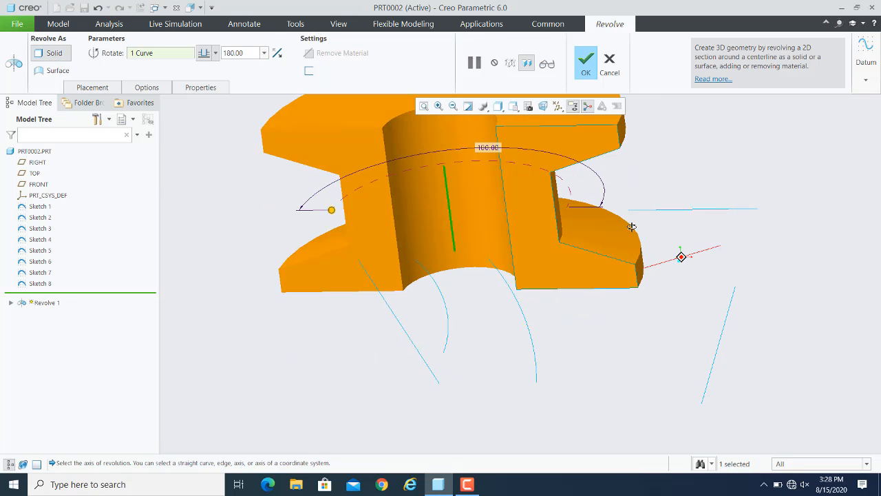
# Switch the half revolve to surface output and preview the resulting thin-walled geometry from several angles
pyautogui.moveTo(615, 278); pyautogui.dragTo(621, 251, button='middle')
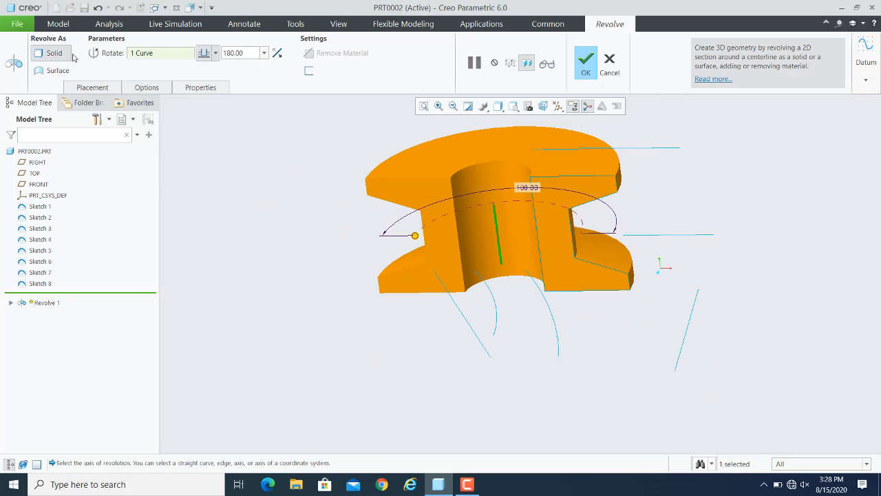
pyautogui.click(45, 73)
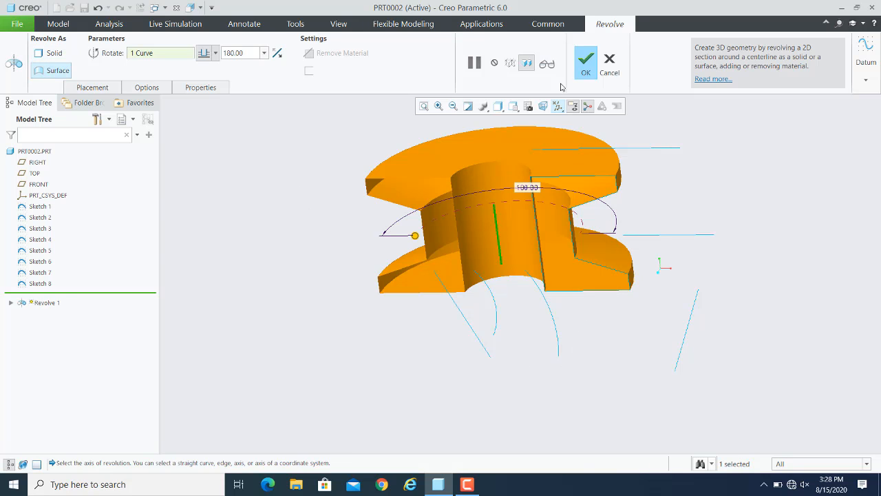
pyautogui.click(546, 63)
pyautogui.moveTo(685, 245); pyautogui.dragTo(672, 229, button='middle')
pyautogui.scroll(1, 672, 232)
pyautogui.scroll(-4, 605, 238)
pyautogui.scroll(-2, 603, 249)
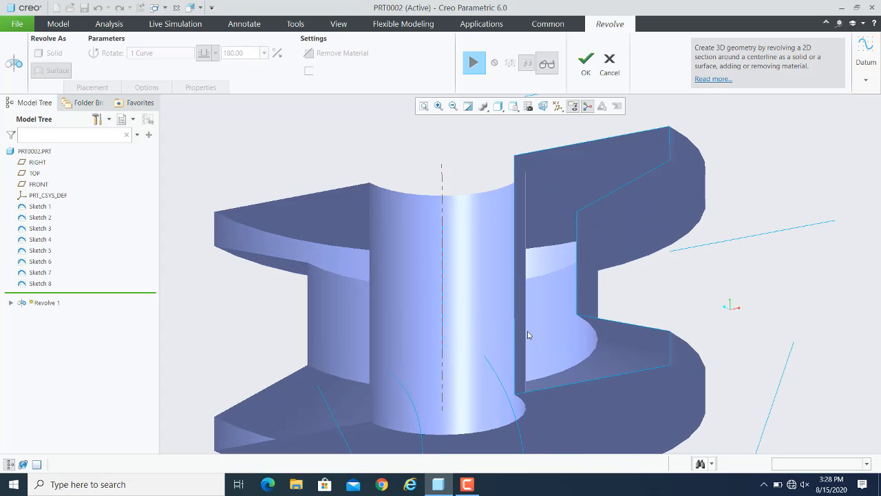
pyautogui.scroll(3, 596, 302)
pyautogui.moveTo(602, 249); pyautogui.dragTo(643, 251, button='middle')
pyautogui.click(643, 252)
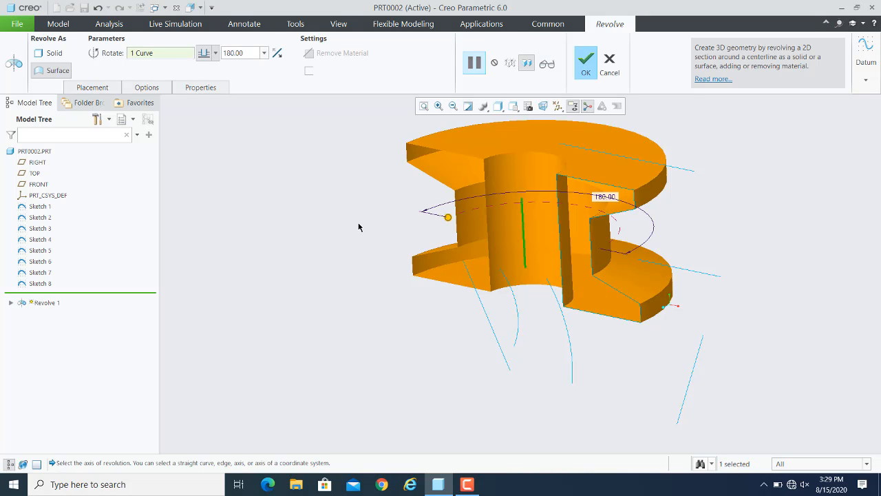
# Set the 180-degree revolve back to solid output and complete the feature
pyautogui.click(45, 55)
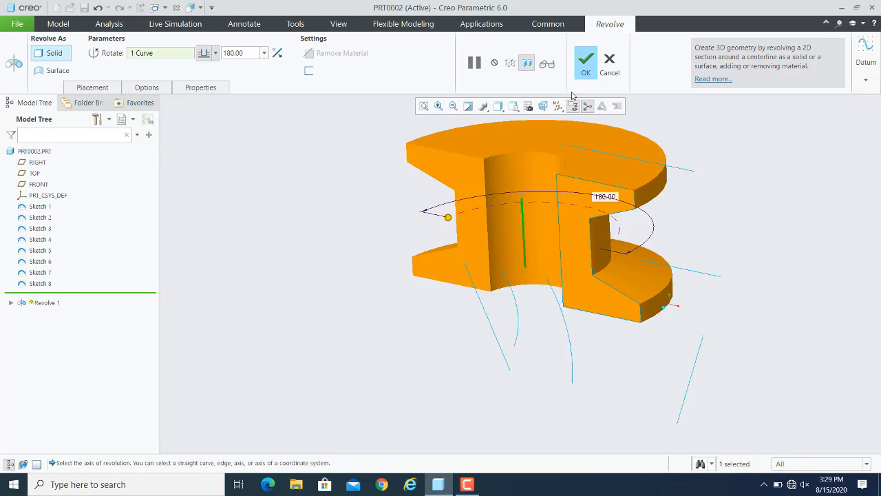
pyautogui.click(586, 61)
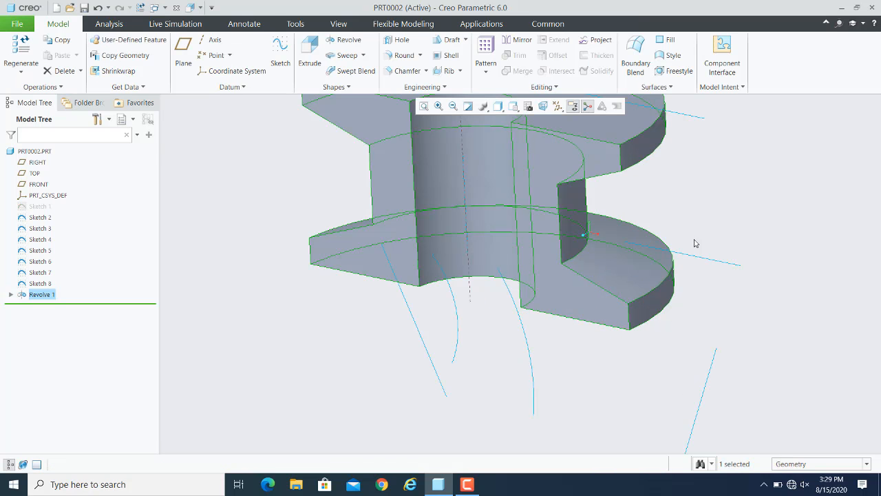
pyautogui.scroll(1, 623, 297)
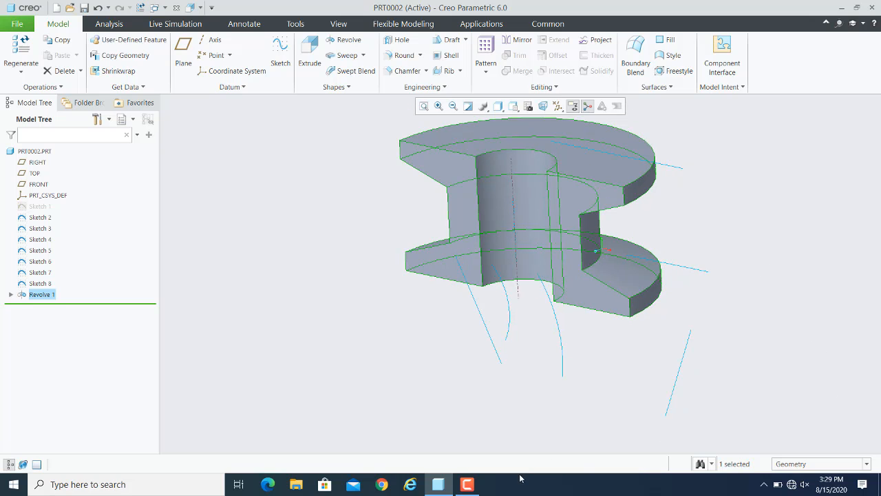